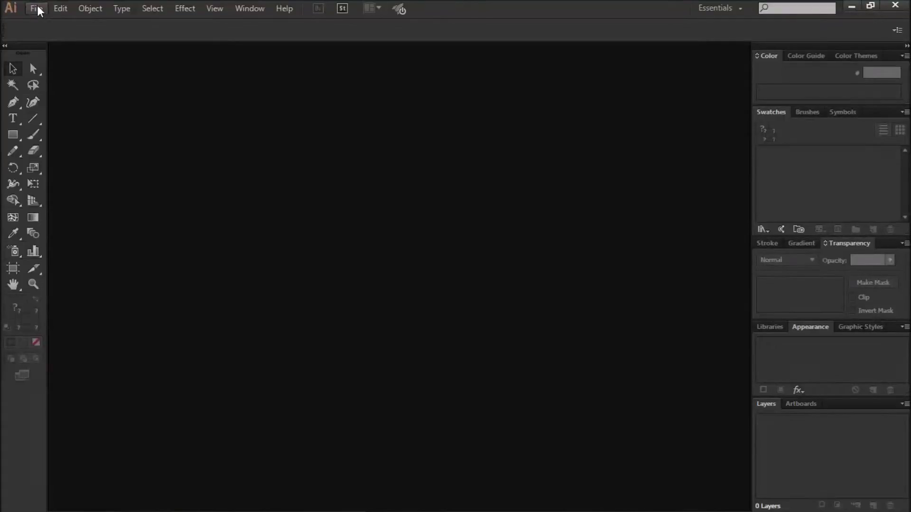
Choose File > New from the menu bar to begin a new Illustrator document.
{"action": "left_click", "coordinate": [37, 4]}
{"action": "left_click", "coordinate": [101, 22]}
Create the document and cover the artboard with an orange, strokeless rectangle.
{"action": "left_click", "coordinate": [537, 442]}
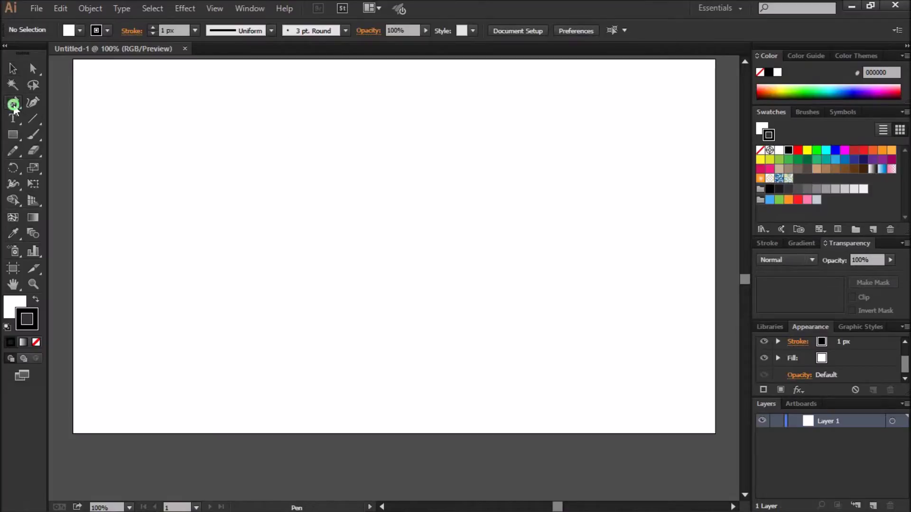
{"action": "key", "text": "m"}
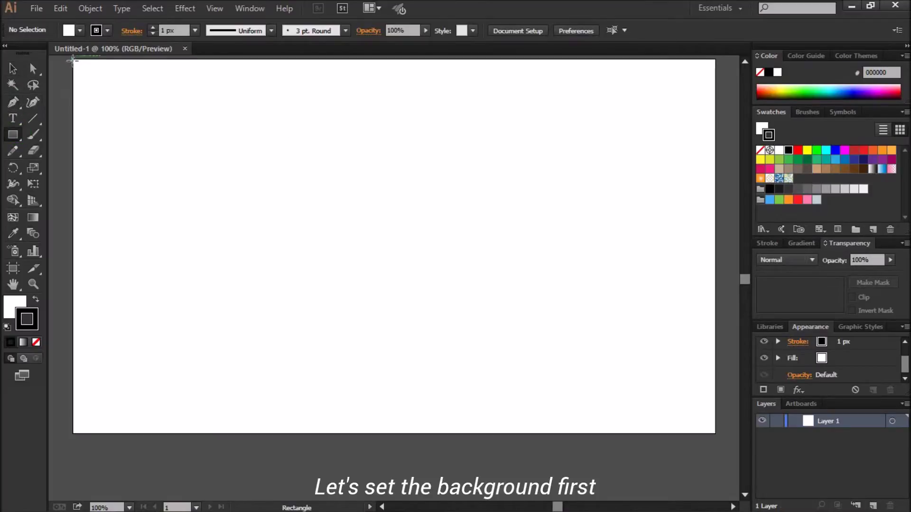
{"action": "left_click_drag", "start_coordinate": [73, 59], "coordinate": [717, 434]}
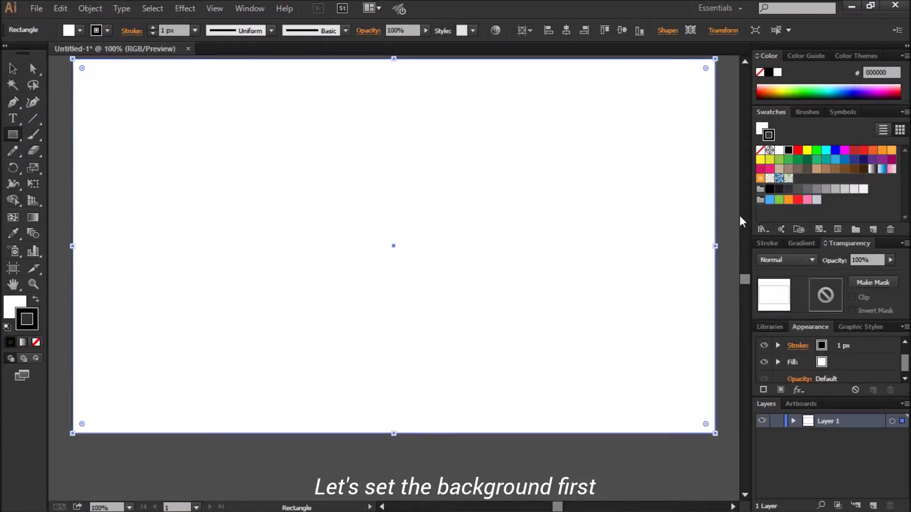
{"action": "left_click", "coordinate": [787, 200]}
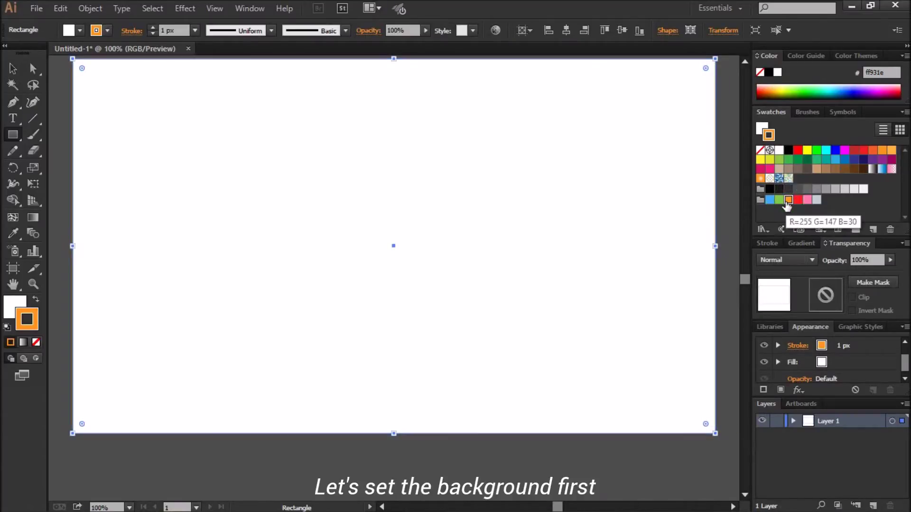
{"action": "left_click", "coordinate": [36, 341]}
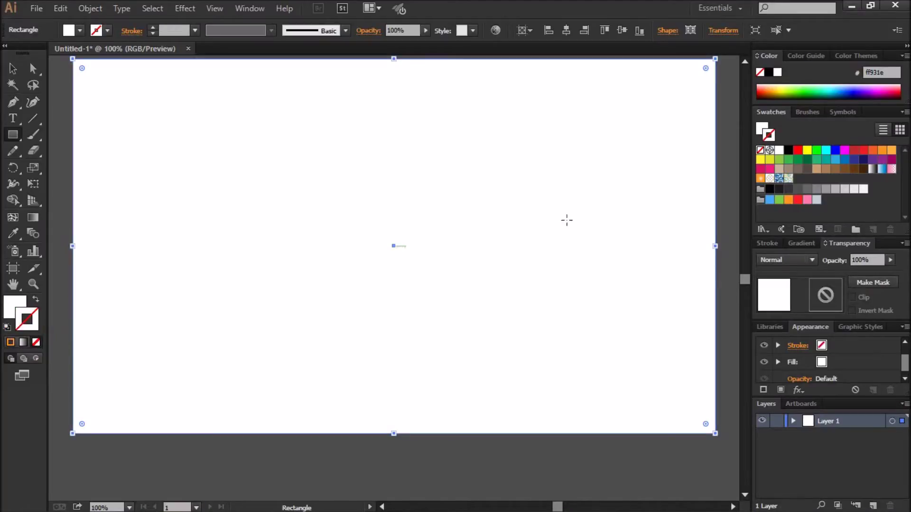
{"action": "left_click", "coordinate": [17, 305]}
{"action": "left_click", "coordinate": [790, 199]}
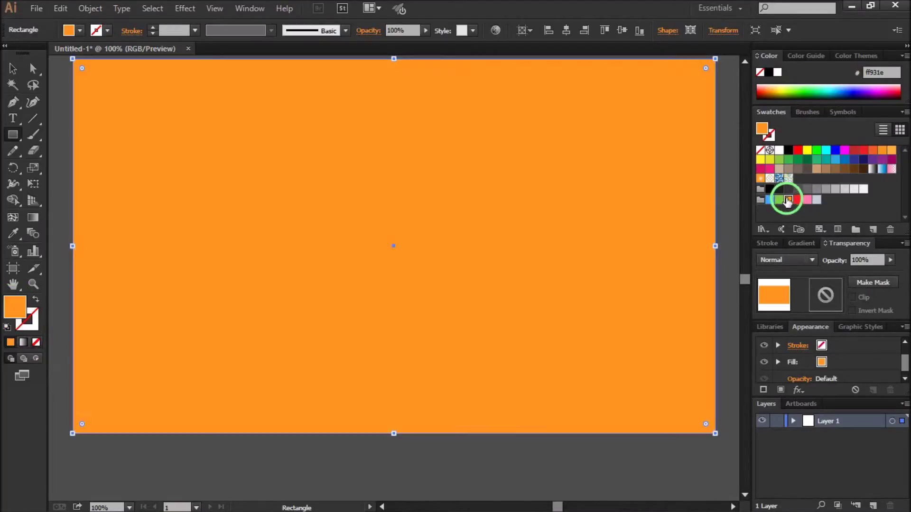
Deselect the background, lock Layer 1 and add a new Layer 2 above it.
{"action": "key", "text": "v"}
{"action": "key", "text": "ctrl+shift+a"}
{"action": "left_click", "coordinate": [776, 421]}
{"action": "left_click", "coordinate": [873, 506]}
{"action": "scroll", "coordinate": [122, 248], "scroll_direction": "up", "scroll_amount": 1}
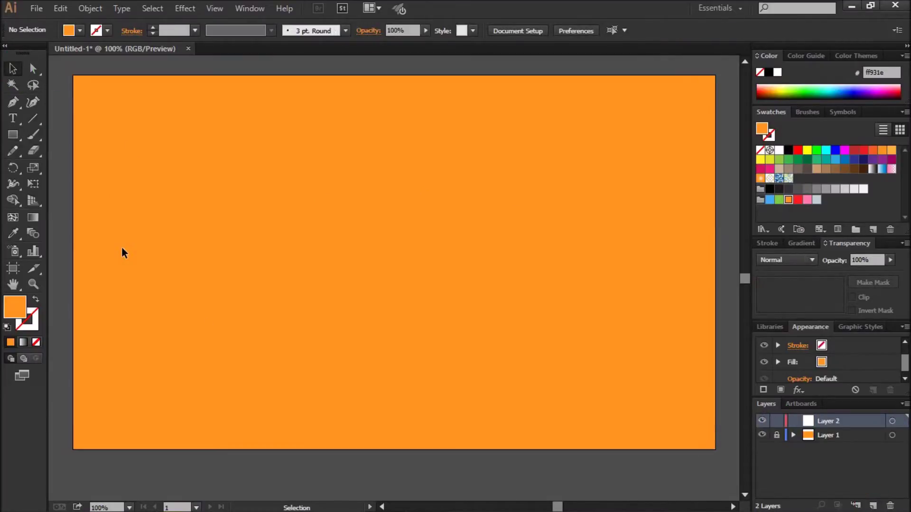
Pen-draw the ribbon's wavy upper and lower curves from the artboard's left edge.
{"action": "key", "text": "p"}
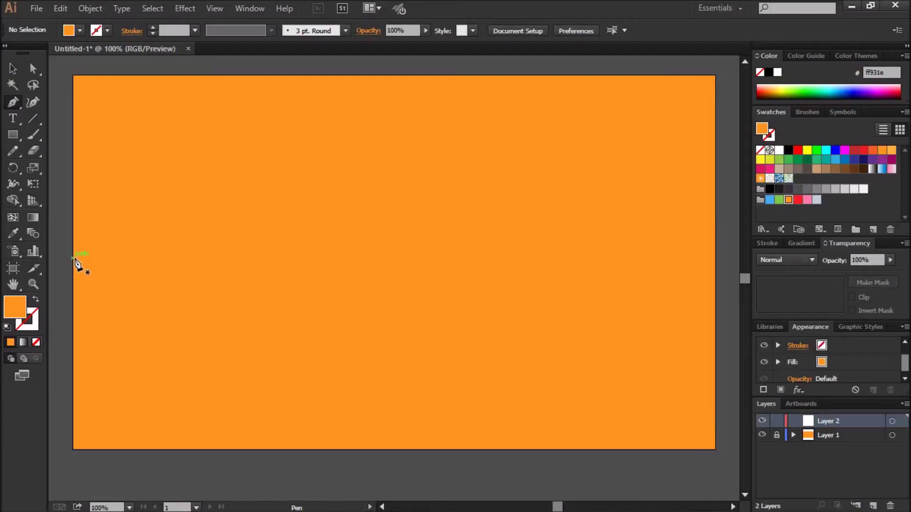
{"action": "left_click_drag", "start_coordinate": [147, 304], "coordinate": [149, 305]}
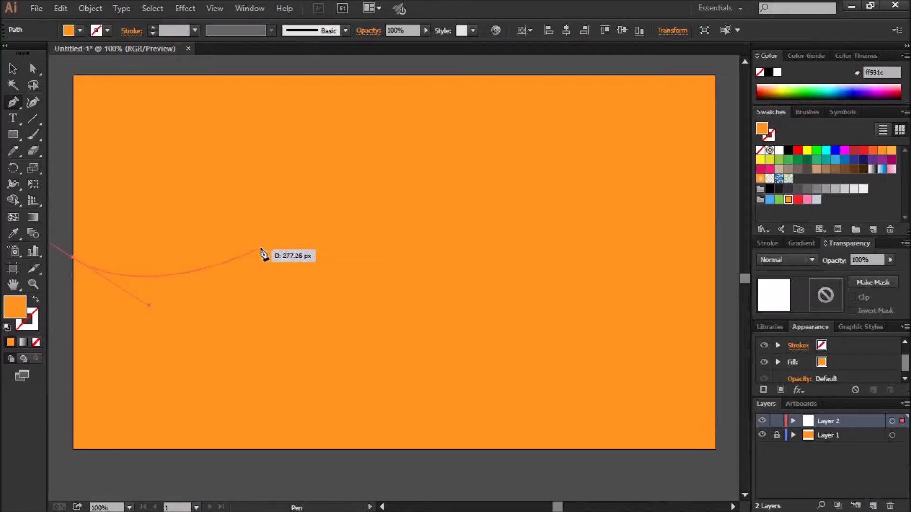
{"action": "left_click_drag", "start_coordinate": [320, 229], "coordinate": [355, 229]}
{"action": "left_click", "coordinate": [277, 267]}
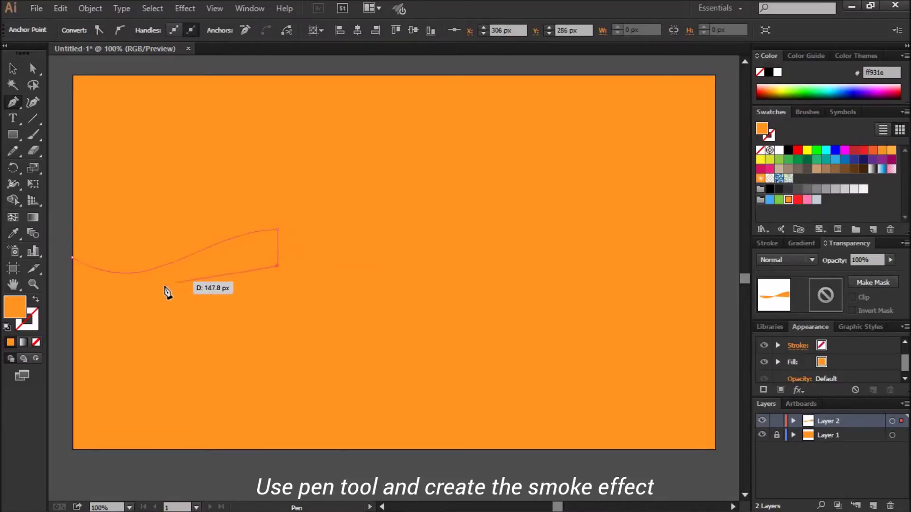
{"action": "mouse_move", "coordinate": [92, 327]}
{"action": "left_mouse_down"}
{"action": "mouse_move", "coordinate": [72, 273]}
{"action": "mouse_move", "coordinate": [104, 234]}
{"action": "mouse_move", "coordinate": [148, 235]}
{"action": "mouse_move", "coordinate": [205, 284]}
{"action": "left_mouse_up"}
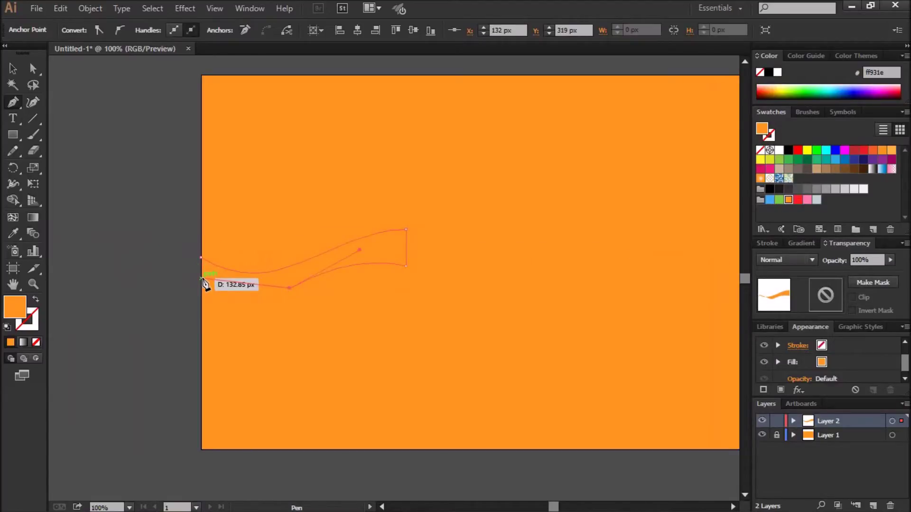
Give the path a black stroke with no fill and close it at its start point.
{"action": "left_click", "coordinate": [36, 299]}
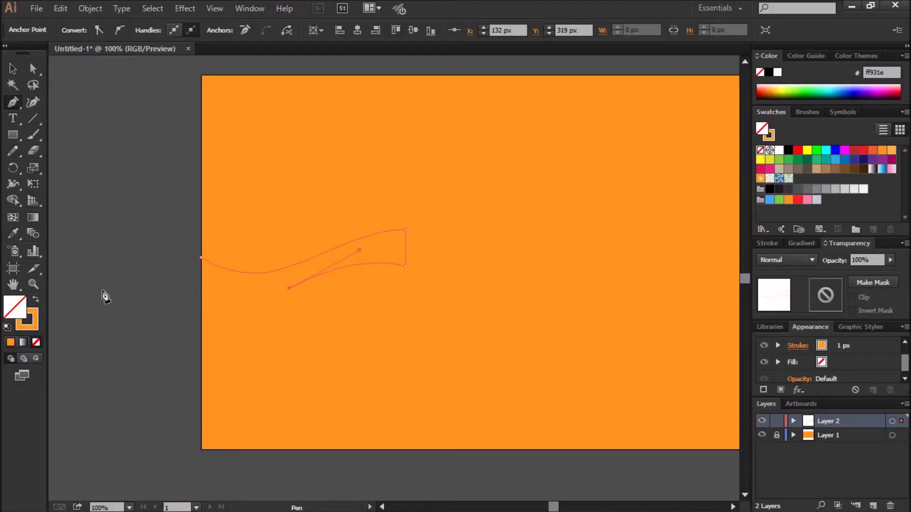
{"action": "left_click", "coordinate": [789, 150]}
{"action": "left_click", "coordinate": [36, 300]}
{"action": "left_click", "coordinate": [36, 343]}
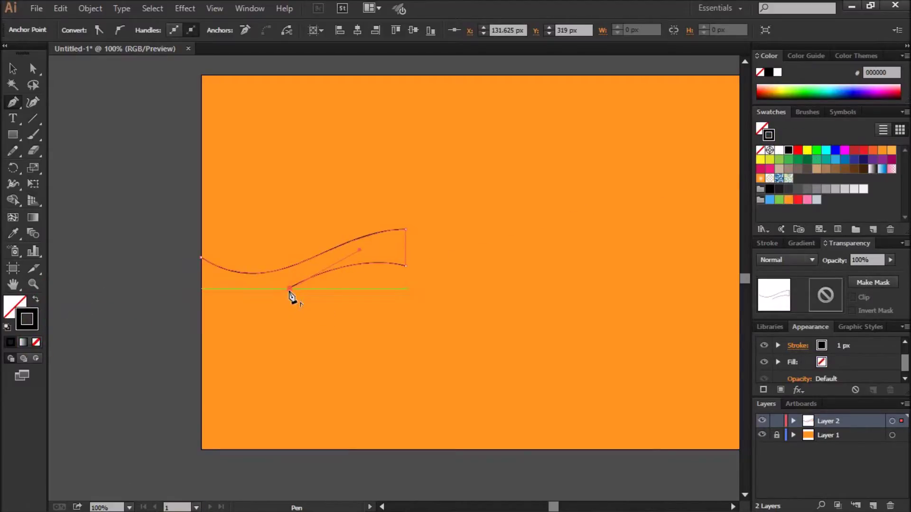
{"action": "left_click_drag", "start_coordinate": [202, 269], "coordinate": [170, 231]}
{"action": "left_click", "coordinate": [202, 261]}
{"action": "key", "text": "v"}
{"action": "left_click", "coordinate": [299, 215]}
{"action": "left_click", "coordinate": [289, 285]}
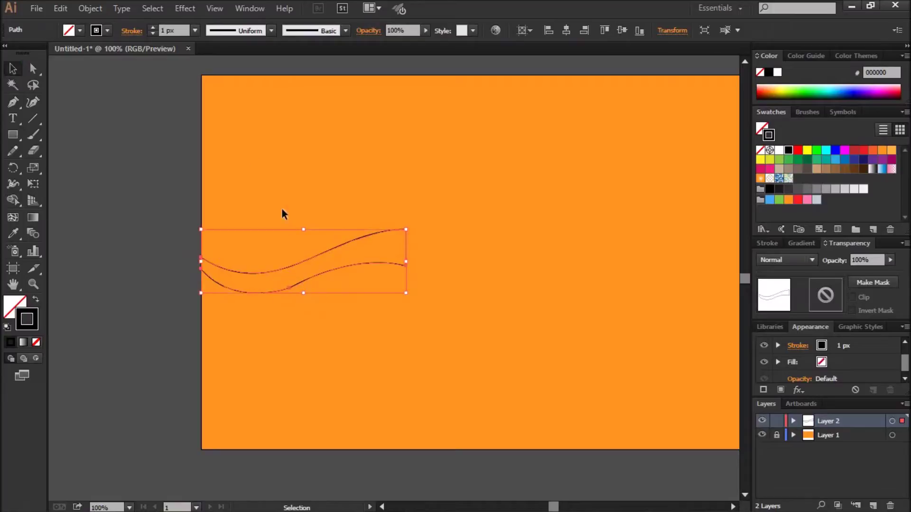
Zoom in and smooth the ribbon's lower curve by moving its anchors and handles.
{"action": "scroll", "coordinate": [357, 311], "scroll_direction": "up", "scroll_amount": 2}
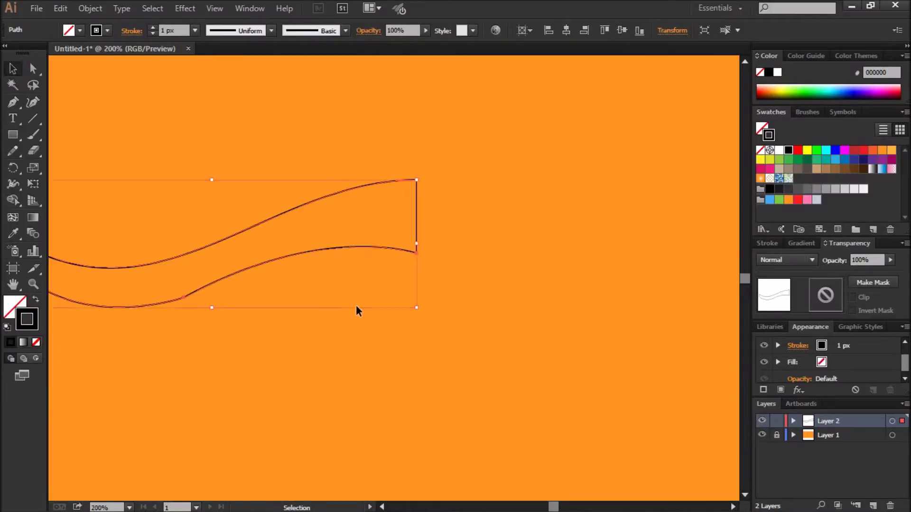
{"action": "left_click", "coordinate": [62, 101]}
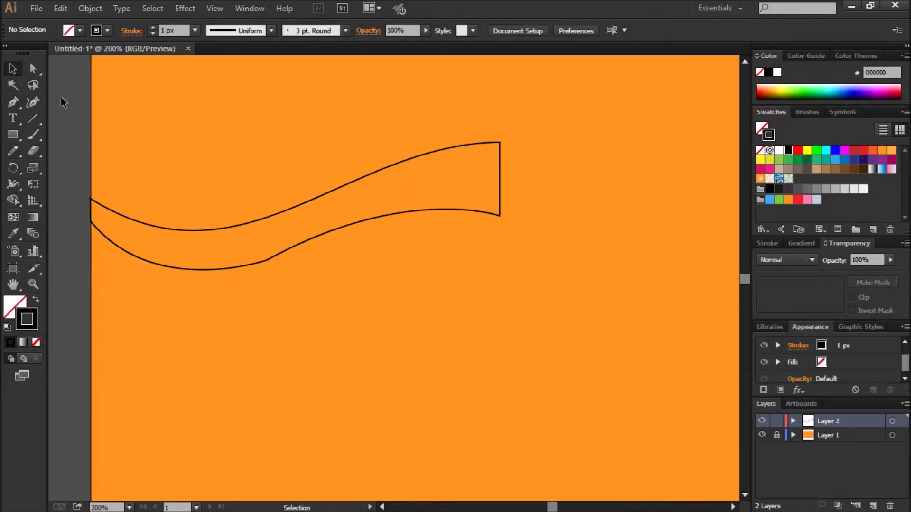
{"action": "left_click", "coordinate": [169, 232]}
{"action": "left_click", "coordinate": [267, 260]}
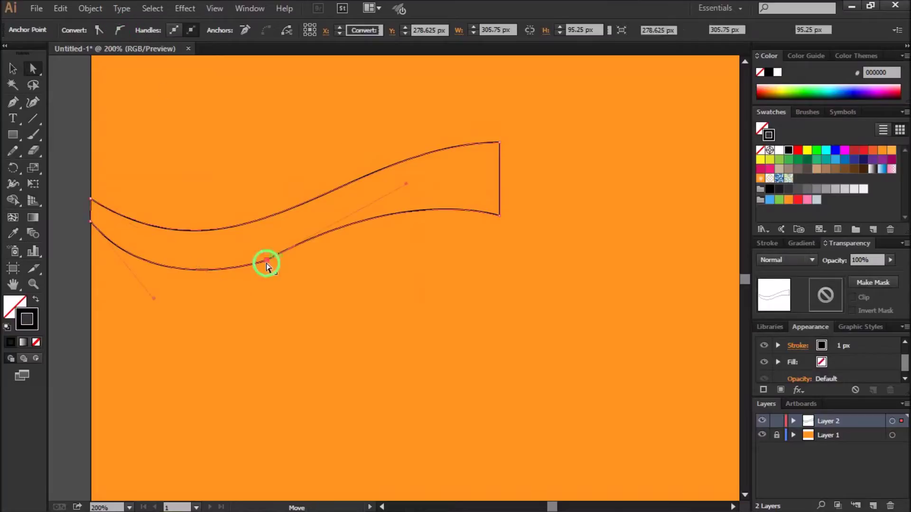
{"action": "left_click_drag", "start_coordinate": [368, 193], "coordinate": [413, 196]}
{"action": "mouse_move", "coordinate": [267, 262]}
{"action": "left_mouse_down"}
{"action": "mouse_move", "coordinate": [297, 231]}
{"action": "mouse_move", "coordinate": [301, 240]}
{"action": "left_mouse_up"}
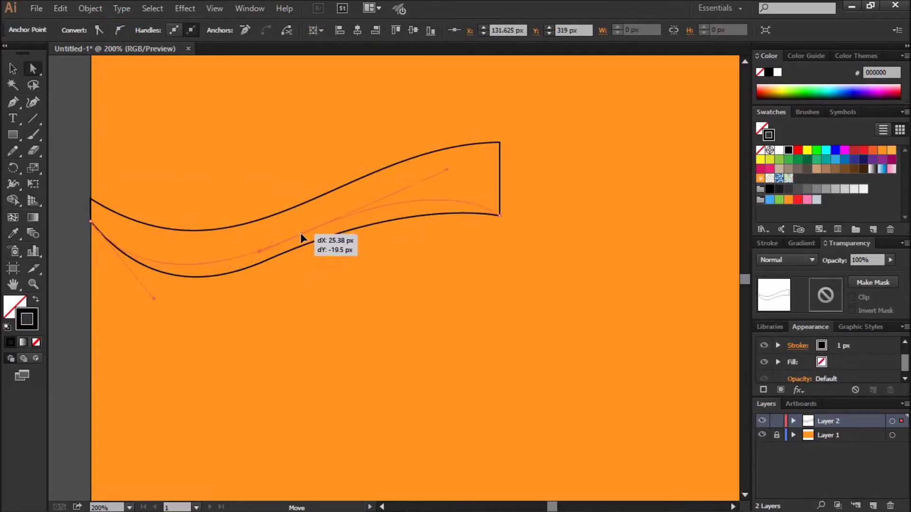
{"action": "left_click_drag", "start_coordinate": [301, 238], "coordinate": [300, 237]}
{"action": "left_click_drag", "start_coordinate": [91, 221], "coordinate": [90, 207]}
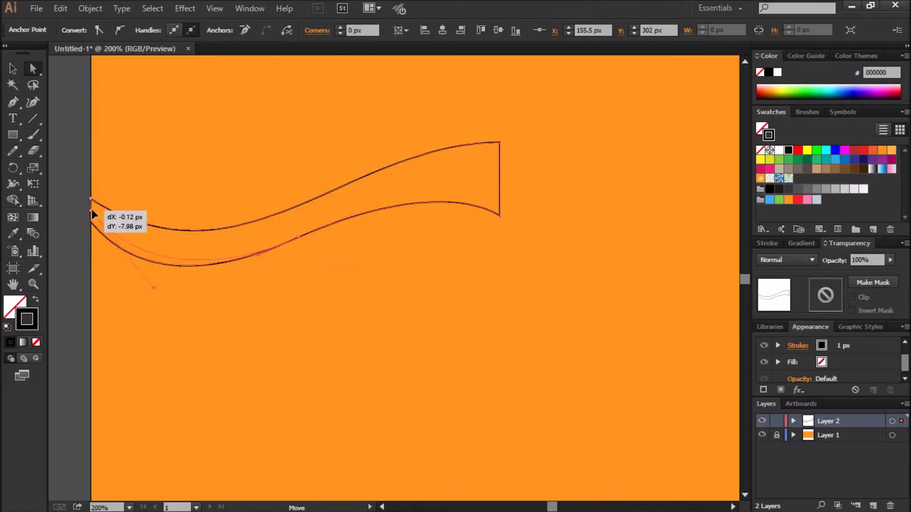
{"action": "left_click_drag", "start_coordinate": [154, 287], "coordinate": [172, 271]}
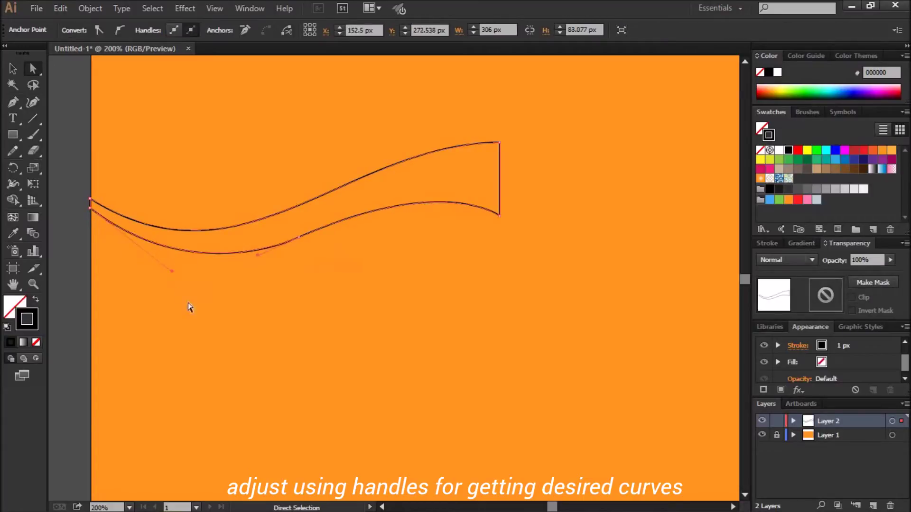
Deselect the ribbon and start a Pen detail line inside its lower part.
{"action": "left_click", "coordinate": [12, 70]}
{"action": "key", "text": "ctrl+shift+a"}
{"action": "left_click", "coordinate": [13, 101]}
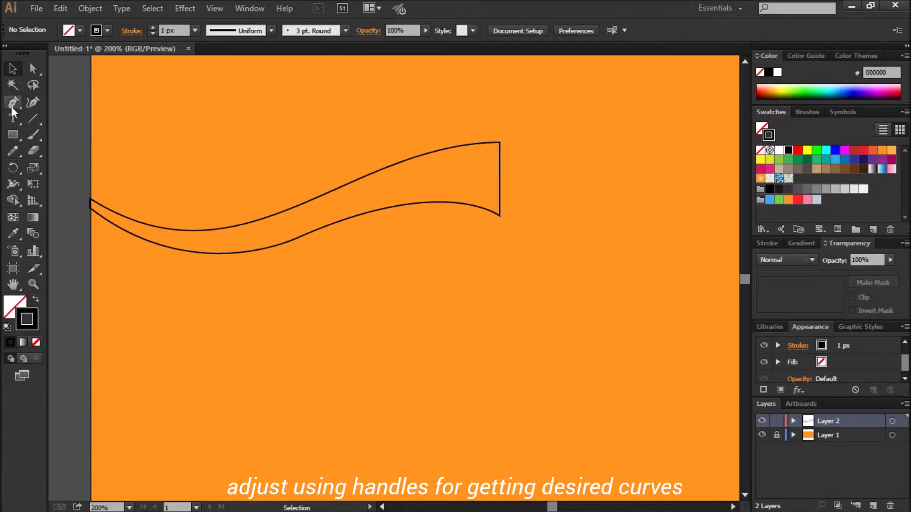
{"action": "left_click", "coordinate": [140, 230]}
Draw four short curved detail lines inside the ribbon, following its flow.
{"action": "left_click_drag", "start_coordinate": [280, 216], "coordinate": [290, 209]}
{"action": "left_click", "coordinate": [349, 183]}
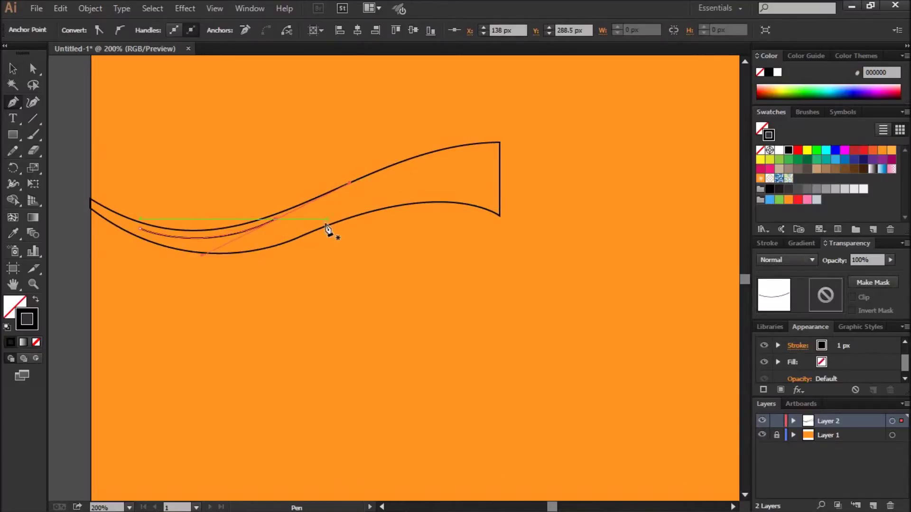
{"action": "left_click_drag", "start_coordinate": [401, 203], "coordinate": [400, 207]}
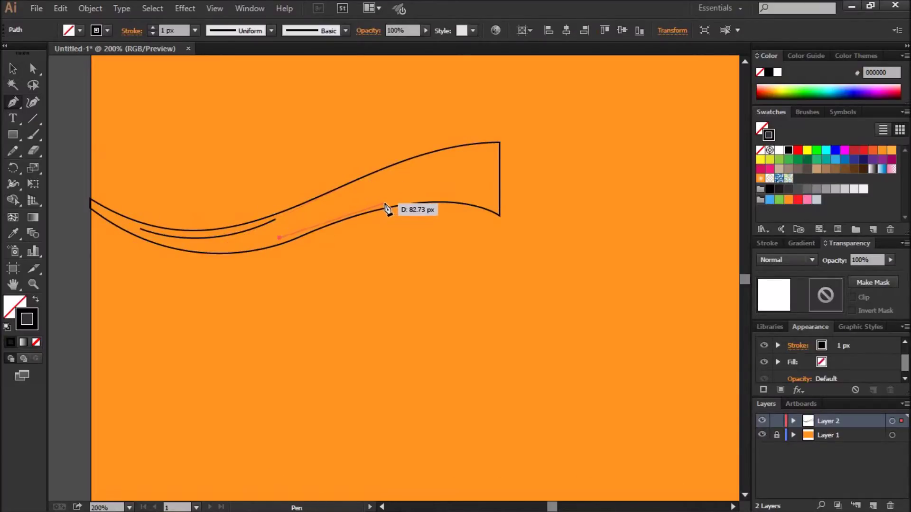
{"action": "left_click_drag", "start_coordinate": [401, 208], "coordinate": [403, 207]}
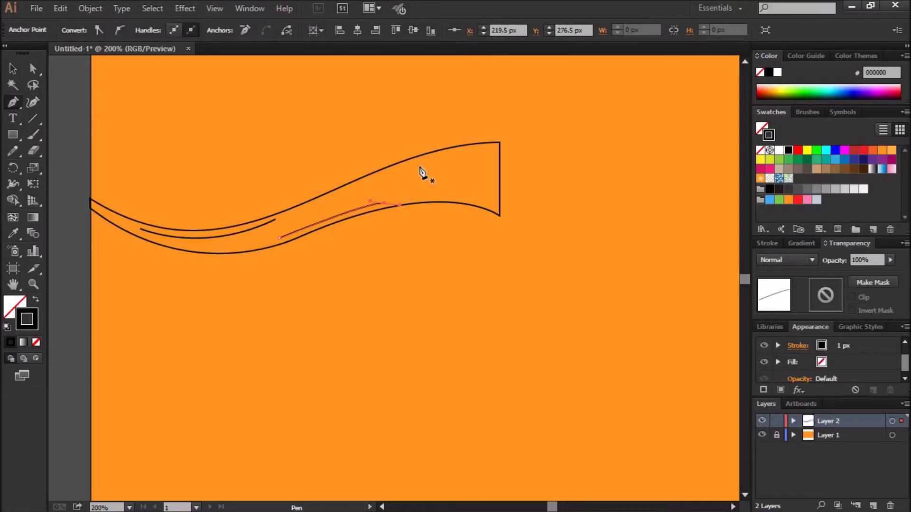
{"action": "left_click", "coordinate": [399, 171]}
{"action": "left_click_drag", "start_coordinate": [492, 150], "coordinate": [531, 153]}
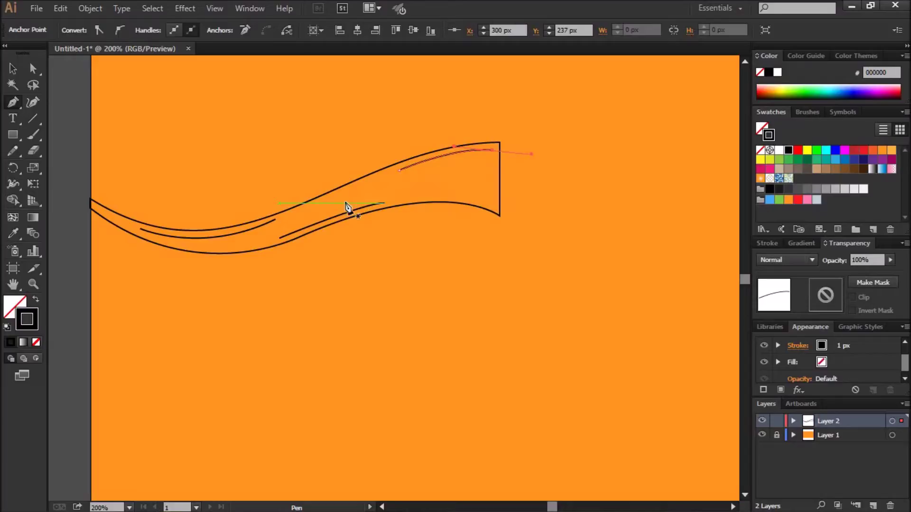
{"action": "left_click", "coordinate": [247, 243]}
{"action": "mouse_move", "coordinate": [480, 177]}
{"action": "left_mouse_down"}
{"action": "mouse_move", "coordinate": [532, 188]}
{"action": "mouse_move", "coordinate": [596, 169]}
{"action": "left_mouse_up"}
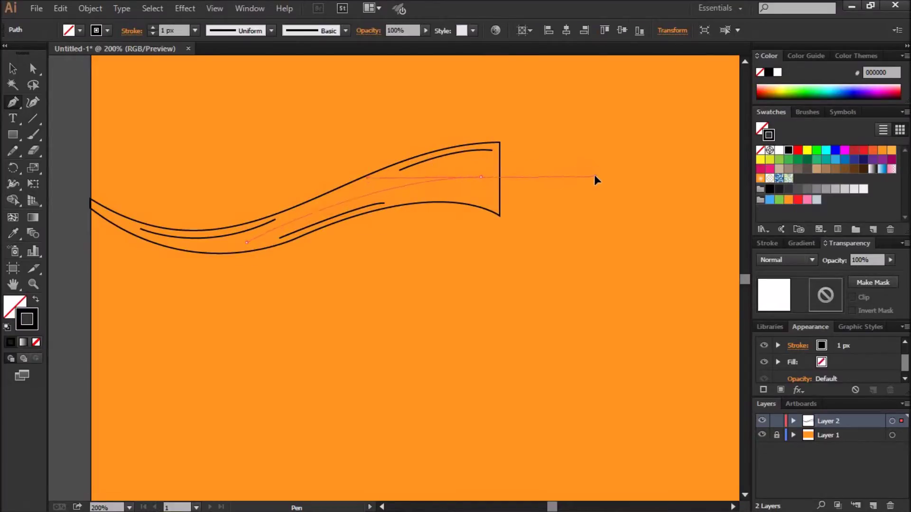
{"action": "left_click_drag", "start_coordinate": [596, 168], "coordinate": [596, 170]}
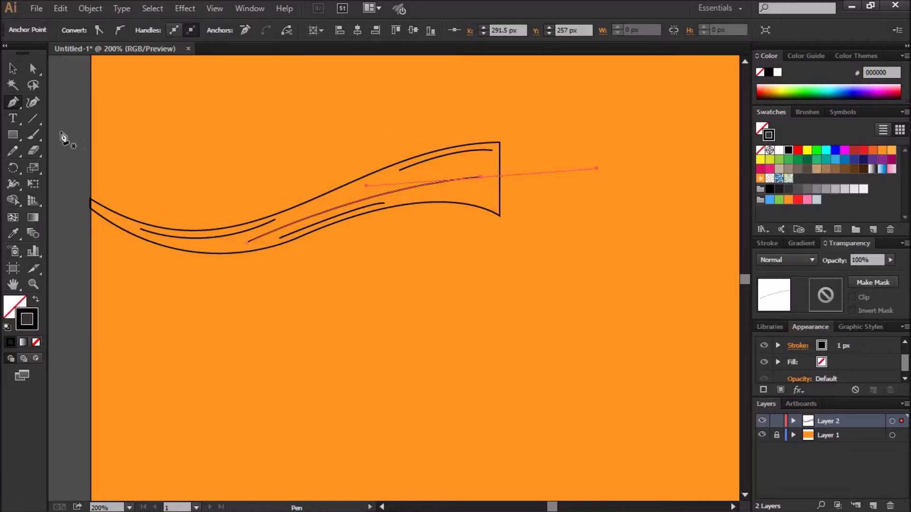
{"action": "left_click", "coordinate": [81, 142], "text": "ctrl"}
{"action": "left_click", "coordinate": [266, 224]}
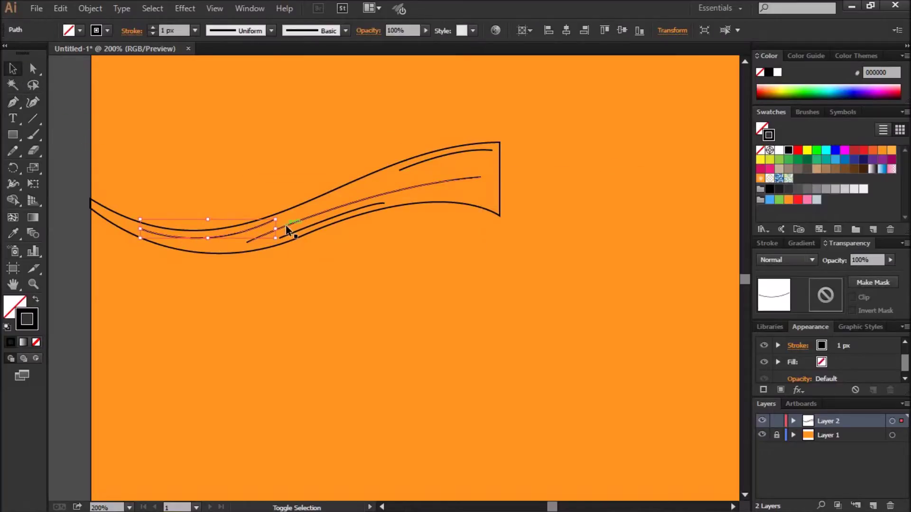
Give the three inner detail strokes Width Profile 1 at 2 px.
{"action": "left_click", "coordinate": [294, 235], "text": "shift"}
{"action": "left_click", "coordinate": [422, 162], "text": "shift"}
{"action": "left_click", "coordinate": [271, 30]}
{"action": "left_click", "coordinate": [250, 68]}
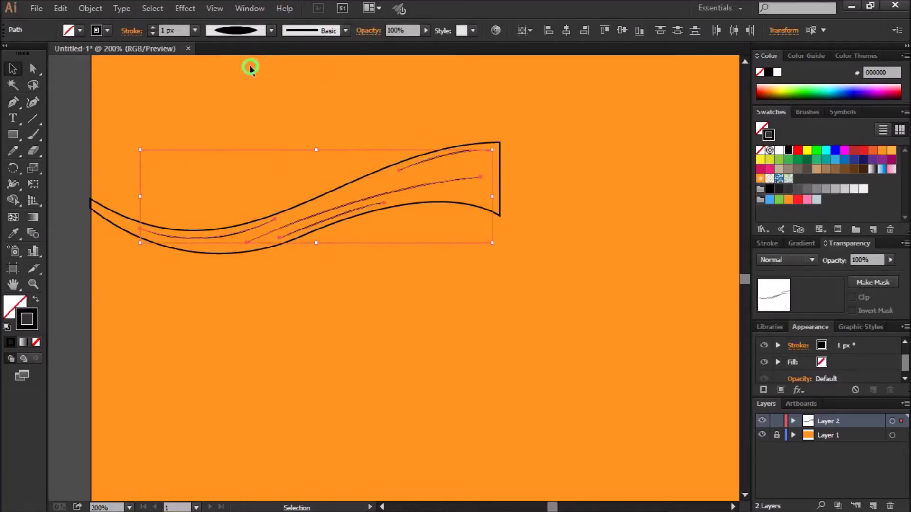
{"action": "left_click", "coordinate": [153, 28]}
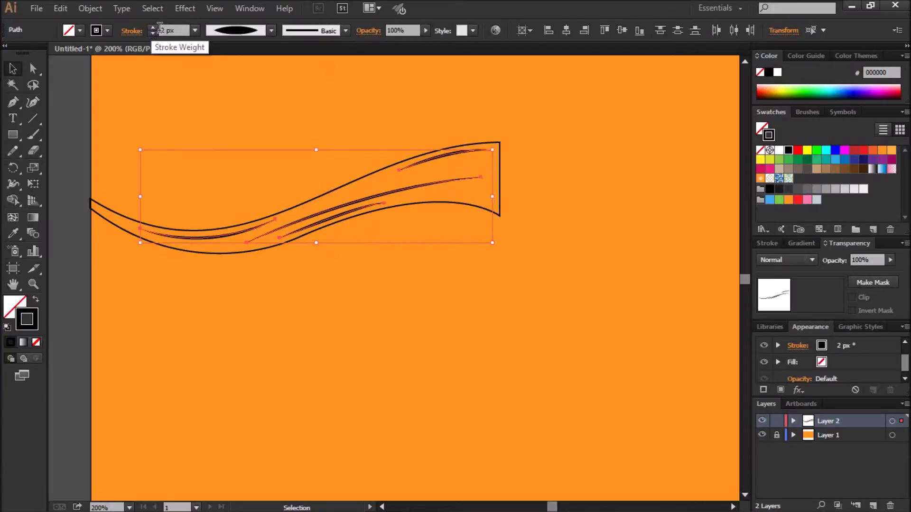
{"action": "left_click", "coordinate": [57, 166]}
Apply the tapered width profile to the outer ribbon outline at 3 px.
{"action": "left_click", "coordinate": [426, 204]}
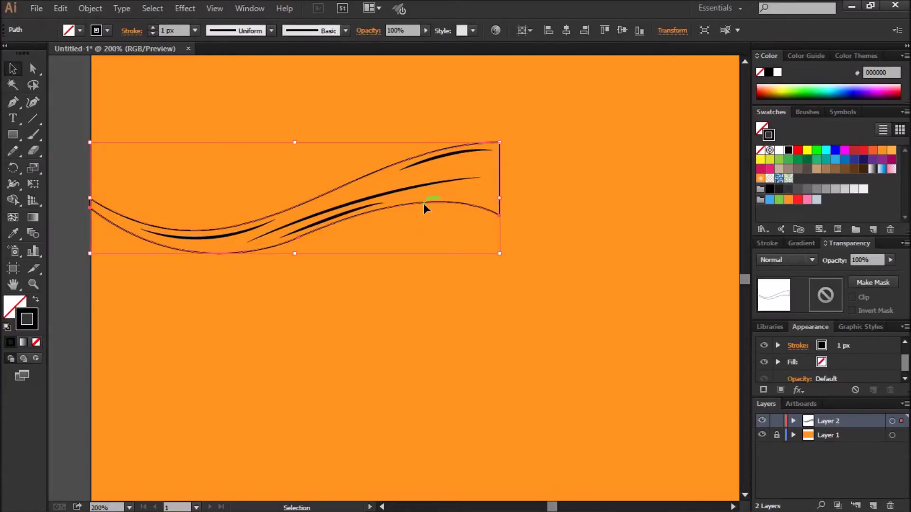
{"action": "left_click", "coordinate": [236, 31]}
{"action": "left_click", "coordinate": [234, 65]}
{"action": "left_click", "coordinate": [152, 27]}
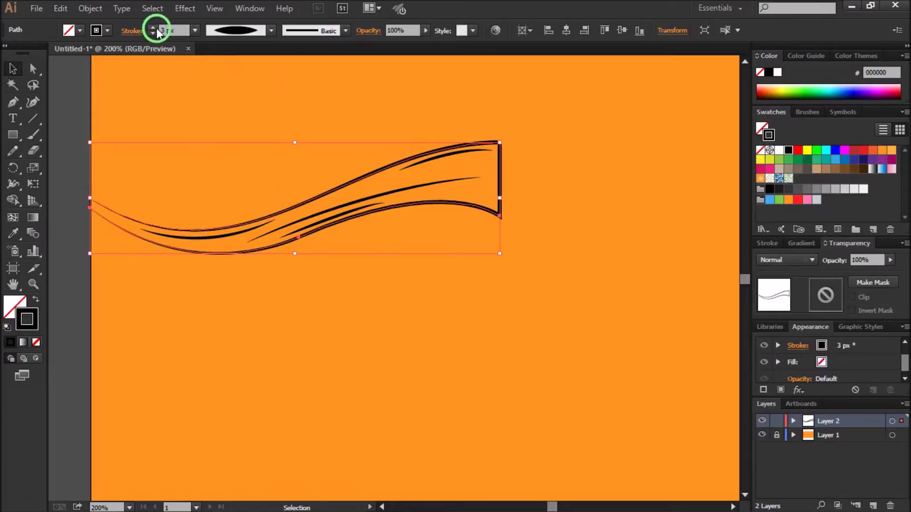
{"action": "left_click", "coordinate": [491, 120]}
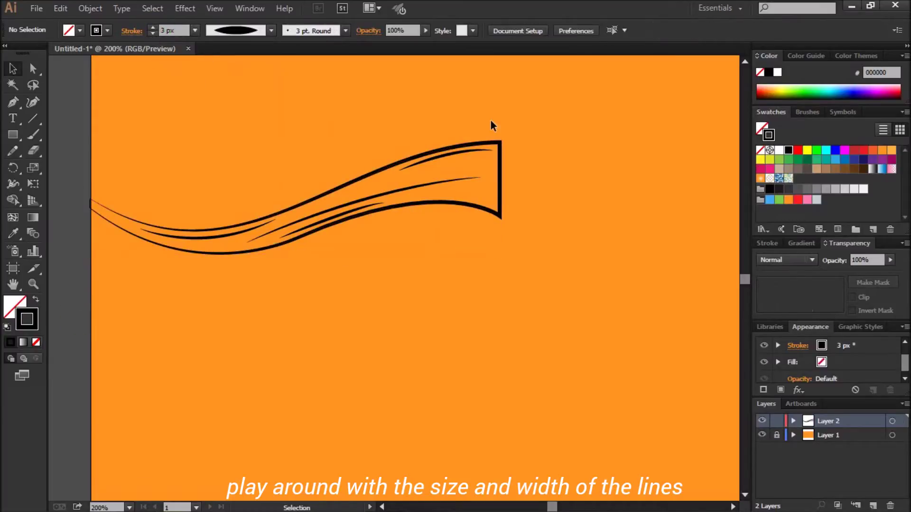
Fill the outer swoosh path with white.
{"action": "left_click", "coordinate": [435, 185]}
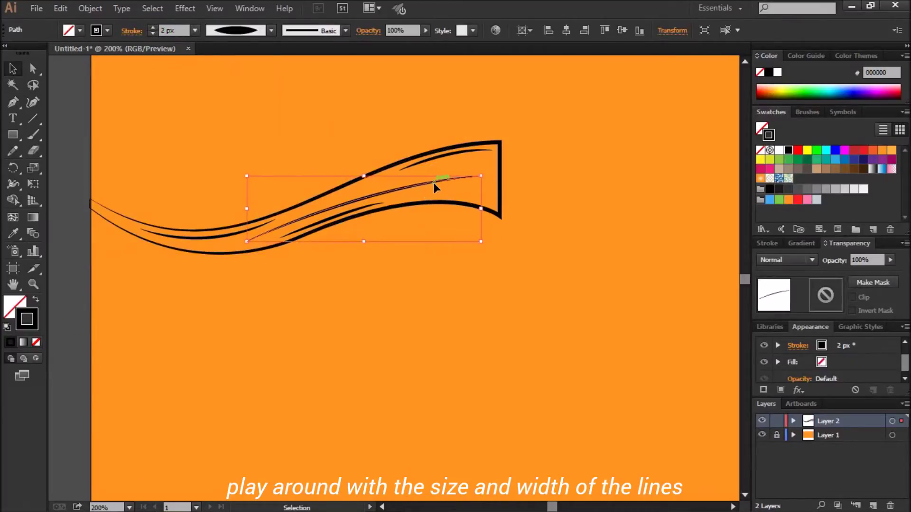
{"action": "left_click", "coordinate": [77, 314]}
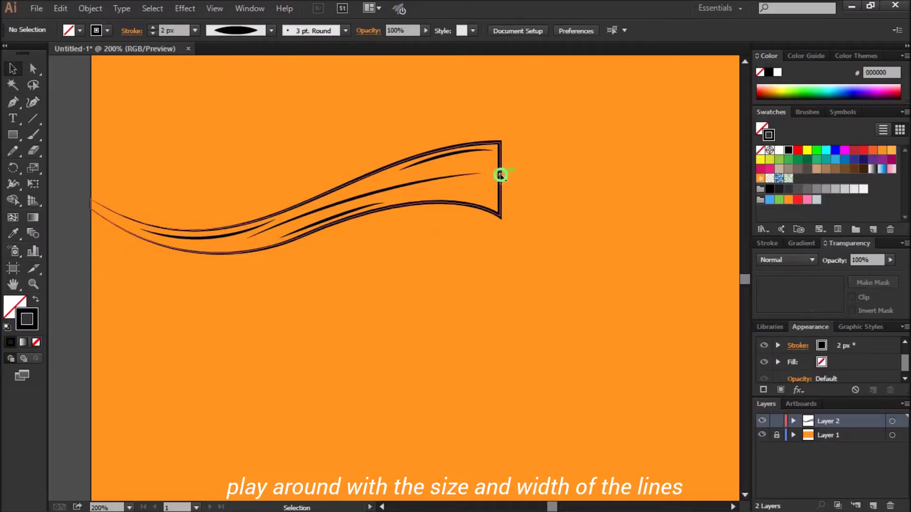
{"action": "left_click", "coordinate": [500, 176]}
{"action": "left_click", "coordinate": [19, 304]}
{"action": "left_click", "coordinate": [779, 151]}
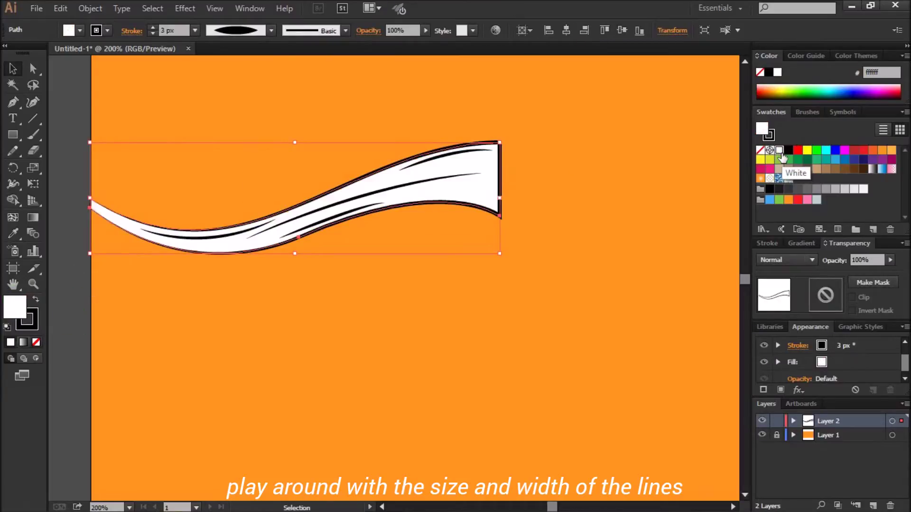
{"action": "left_click", "coordinate": [83, 327]}
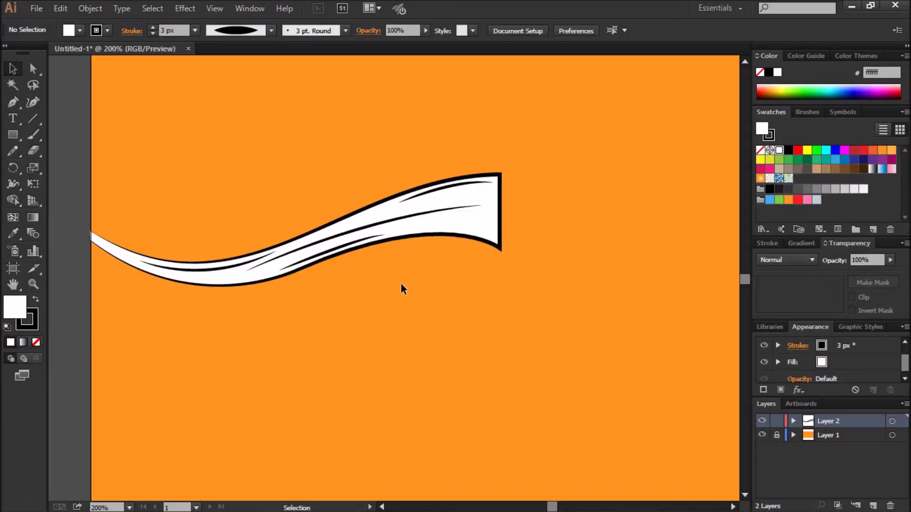
Zoom in and Pen-draw unfilled scalloped smoke lobes above and left of the swoosh.
{"action": "scroll", "coordinate": [400, 284], "scroll_direction": "up", "scroll_amount": 2}
{"action": "left_click_drag", "start_coordinate": [400, 284], "coordinate": [418, 364]}
{"action": "left_click", "coordinate": [16, 104]}
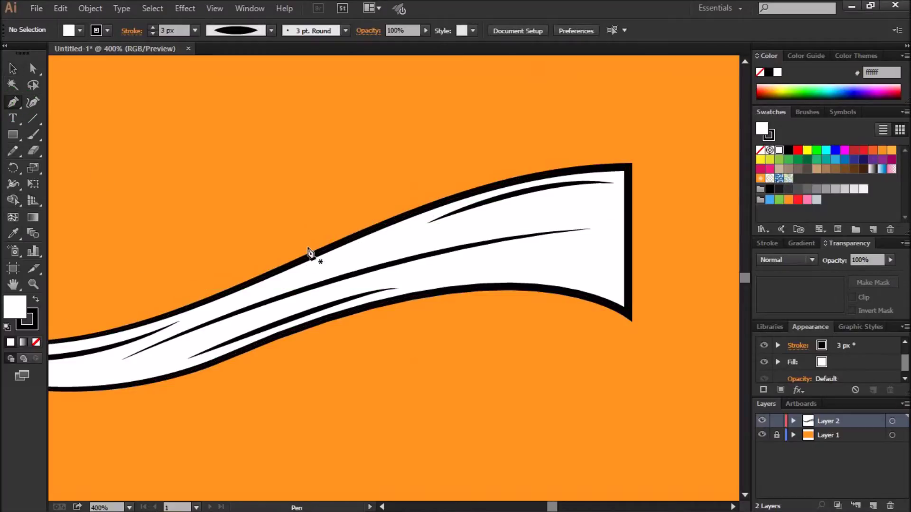
{"action": "left_click", "coordinate": [36, 342]}
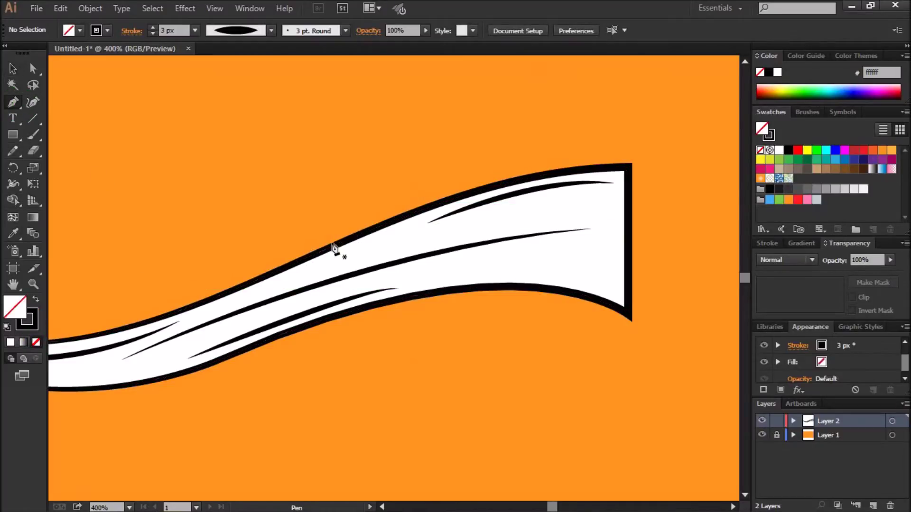
{"action": "mouse_move", "coordinate": [331, 247]}
{"action": "left_mouse_down"}
{"action": "mouse_move", "coordinate": [321, 218]}
{"action": "mouse_move", "coordinate": [263, 212]}
{"action": "left_mouse_up"}
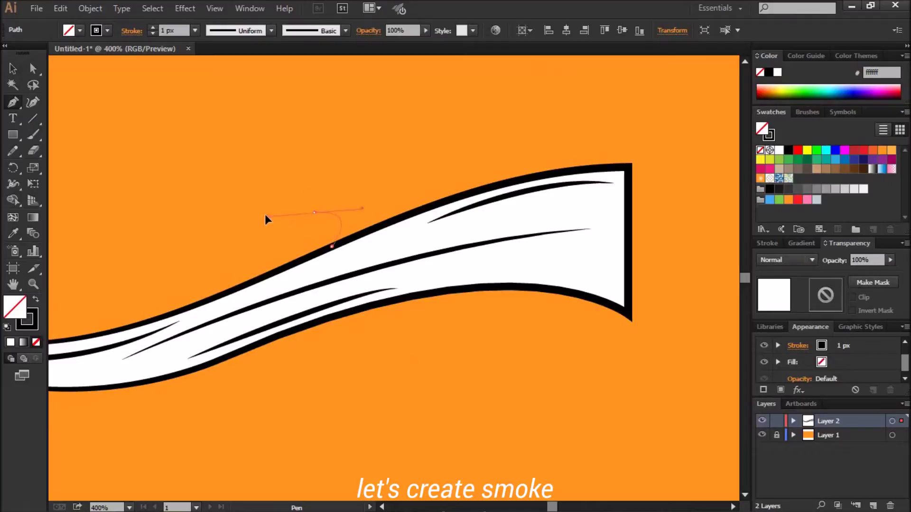
{"action": "left_click_drag", "start_coordinate": [315, 214], "coordinate": [267, 201]}
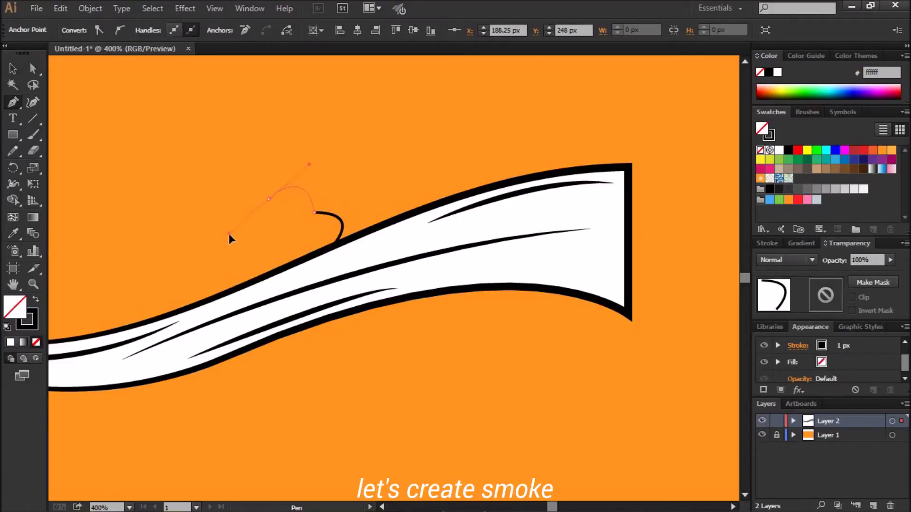
{"action": "left_click", "coordinate": [269, 199]}
{"action": "mouse_move", "coordinate": [229, 211]}
{"action": "left_mouse_down"}
{"action": "mouse_move", "coordinate": [230, 246]}
{"action": "mouse_move", "coordinate": [244, 256]}
{"action": "left_mouse_up"}
{"action": "left_click", "coordinate": [229, 211]}
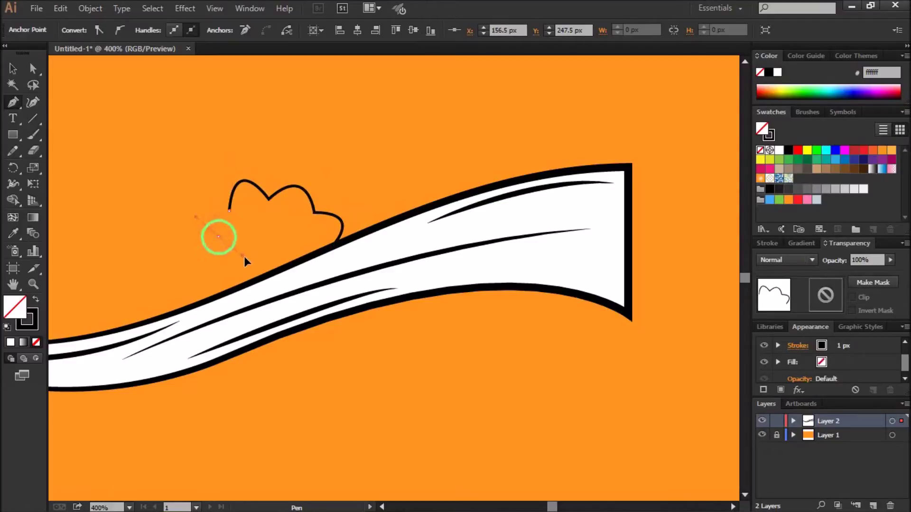
{"action": "left_click", "coordinate": [219, 236]}
{"action": "mouse_move", "coordinate": [210, 267]}
{"action": "left_mouse_down"}
{"action": "mouse_move", "coordinate": [264, 286]}
{"action": "mouse_move", "coordinate": [221, 299]}
{"action": "mouse_move", "coordinate": [235, 331]}
{"action": "left_mouse_up"}
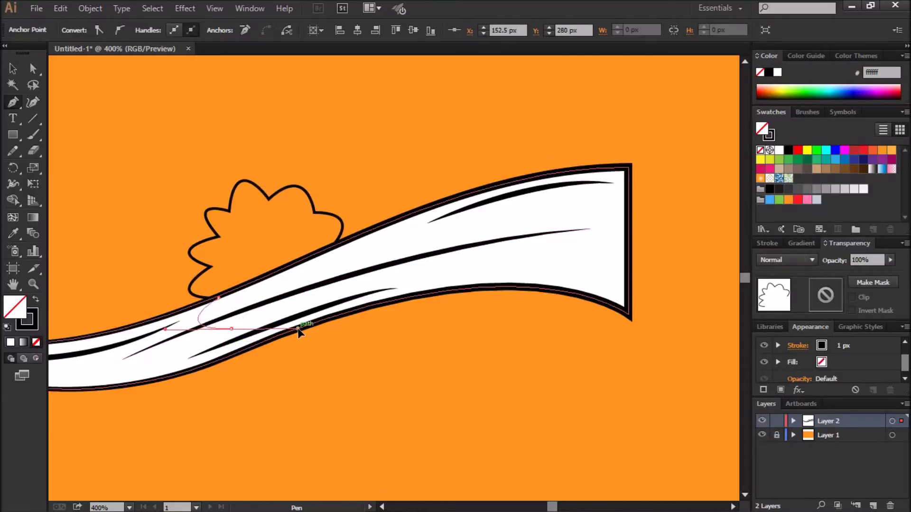
{"action": "left_click", "coordinate": [232, 330], "text": "alt"}
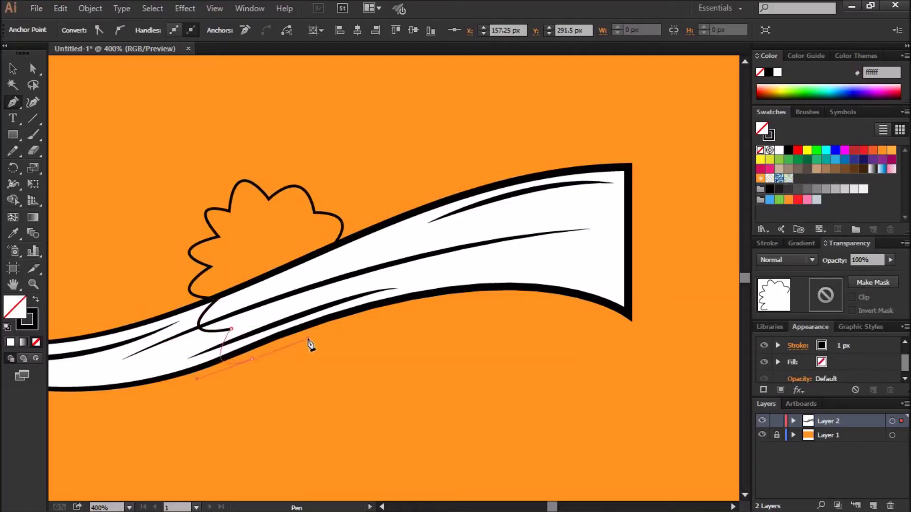
Add puffy smoke lobes along the bottom cloud below the swoosh.
{"action": "mouse_move", "coordinate": [293, 355]}
{"action": "left_mouse_down"}
{"action": "mouse_move", "coordinate": [321, 309]}
{"action": "mouse_move", "coordinate": [304, 305]}
{"action": "left_mouse_up"}
{"action": "key", "text": "ctrl"}
{"action": "mouse_move", "coordinate": [293, 355]}
{"action": "left_mouse_down"}
{"action": "mouse_move", "coordinate": [282, 380]}
{"action": "mouse_move", "coordinate": [342, 332]}
{"action": "left_mouse_up"}
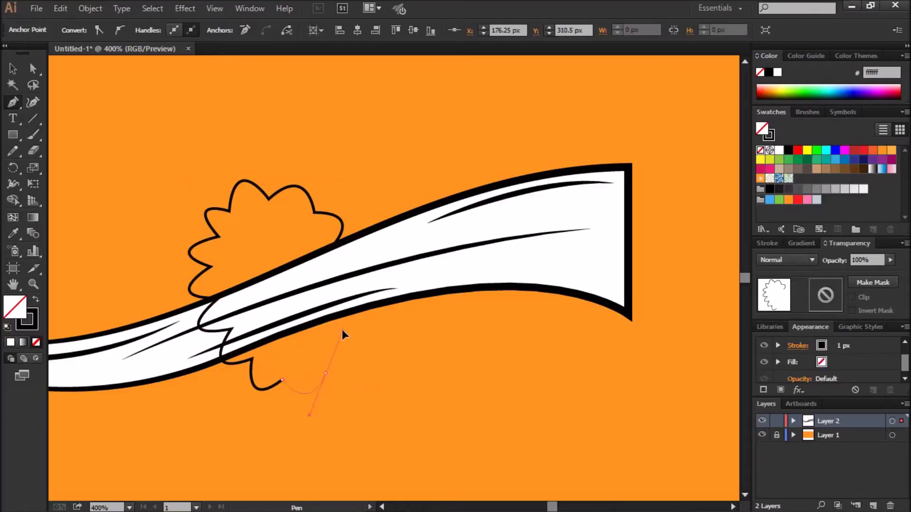
{"action": "left_click", "coordinate": [326, 373]}
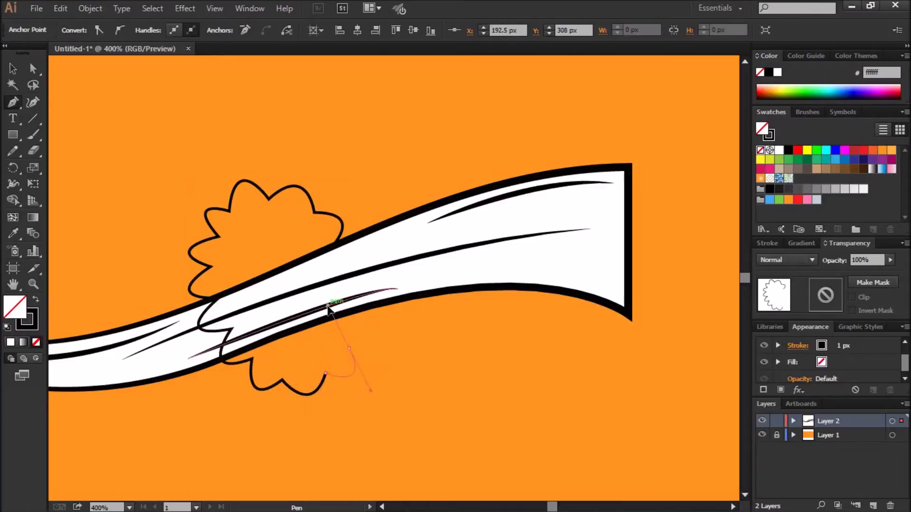
{"action": "left_click_drag", "start_coordinate": [371, 331], "coordinate": [387, 339]}
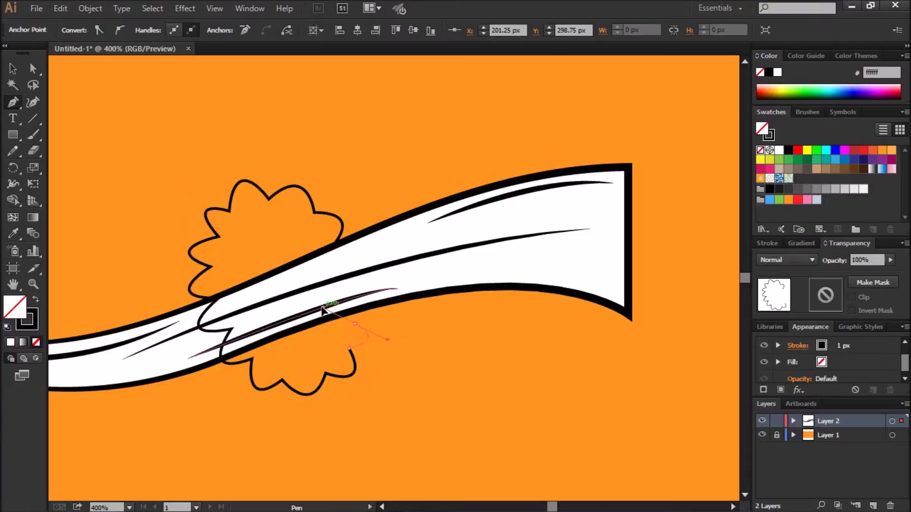
{"action": "left_click_drag", "start_coordinate": [357, 325], "coordinate": [373, 317]}
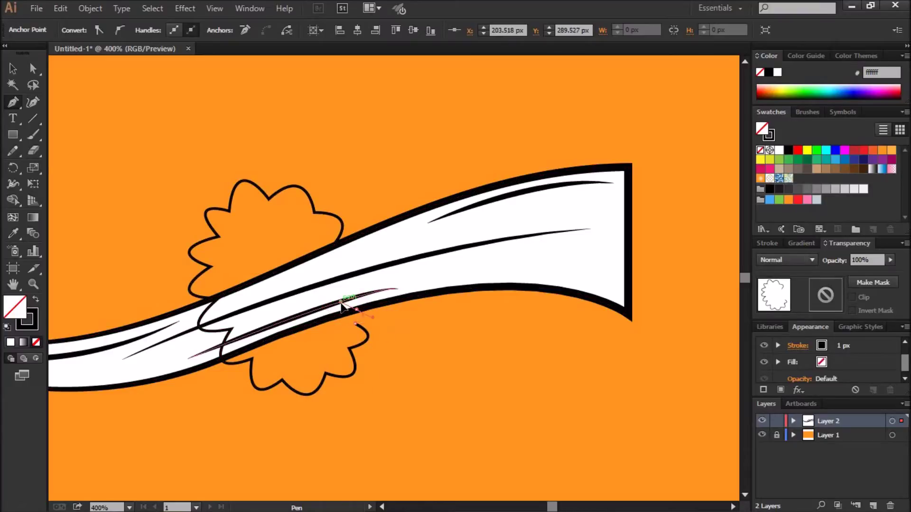
{"action": "left_click", "coordinate": [357, 311]}
{"action": "left_click_drag", "start_coordinate": [357, 314], "coordinate": [337, 320]}
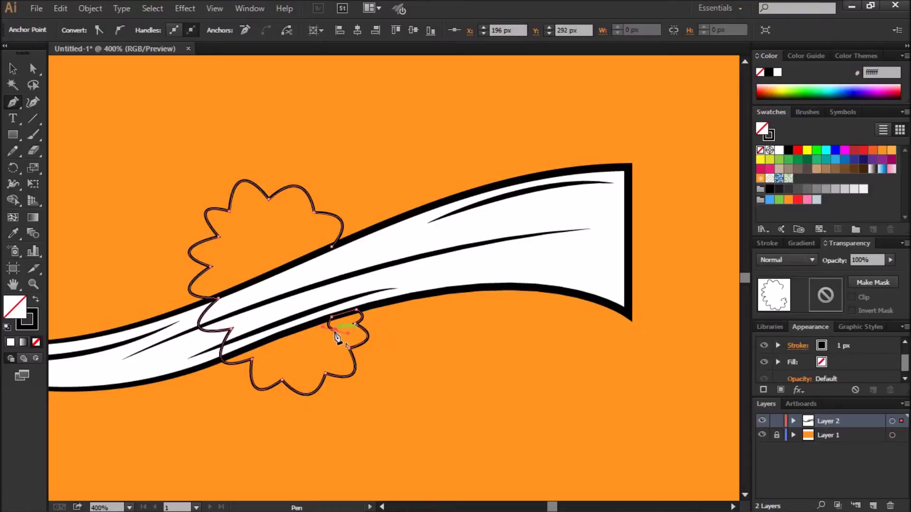
Finish the remaining lobes around the cloud and fill the smoke white.
{"action": "mouse_move", "coordinate": [334, 330]}
{"action": "left_mouse_down"}
{"action": "mouse_move", "coordinate": [331, 357]}
{"action": "mouse_move", "coordinate": [270, 362]}
{"action": "left_mouse_up"}
{"action": "left_click", "coordinate": [327, 351]}
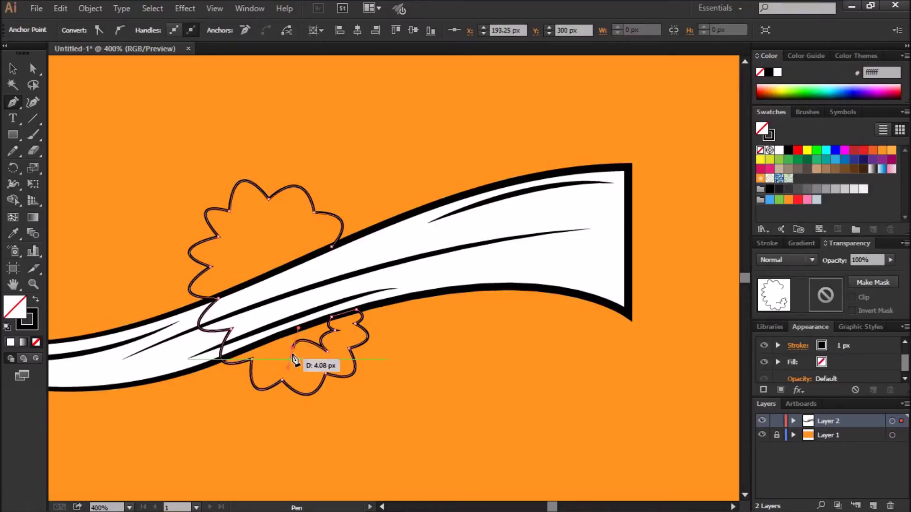
{"action": "left_click_drag", "start_coordinate": [257, 345], "coordinate": [216, 377]}
{"action": "left_click", "coordinate": [257, 346]}
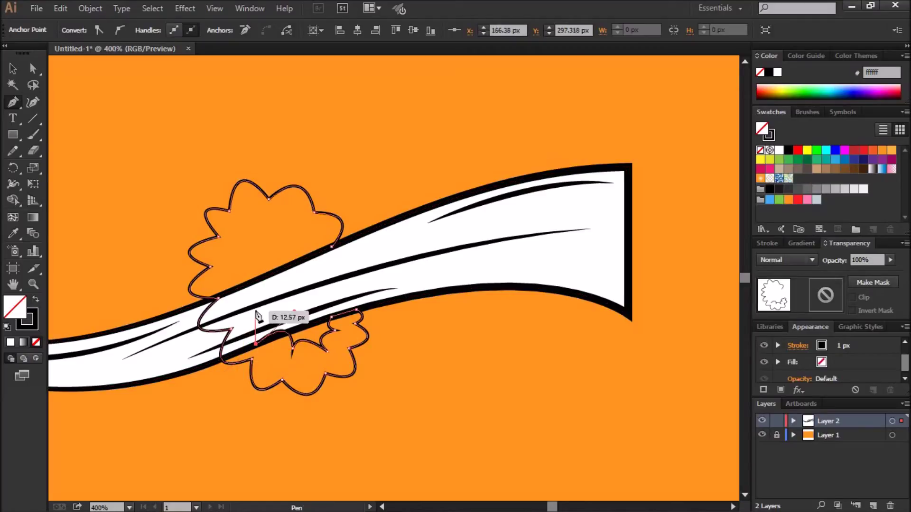
{"action": "mouse_move", "coordinate": [253, 307]}
{"action": "left_mouse_down"}
{"action": "mouse_move", "coordinate": [280, 315]}
{"action": "mouse_move", "coordinate": [237, 275]}
{"action": "mouse_move", "coordinate": [195, 274]}
{"action": "left_mouse_up"}
{"action": "mouse_move", "coordinate": [263, 239]}
{"action": "left_mouse_down"}
{"action": "mouse_move", "coordinate": [305, 227]}
{"action": "mouse_move", "coordinate": [309, 211]}
{"action": "left_mouse_up"}
{"action": "mouse_move", "coordinate": [308, 259]}
{"action": "left_mouse_down"}
{"action": "mouse_move", "coordinate": [316, 267]}
{"action": "mouse_move", "coordinate": [333, 248]}
{"action": "left_mouse_up"}
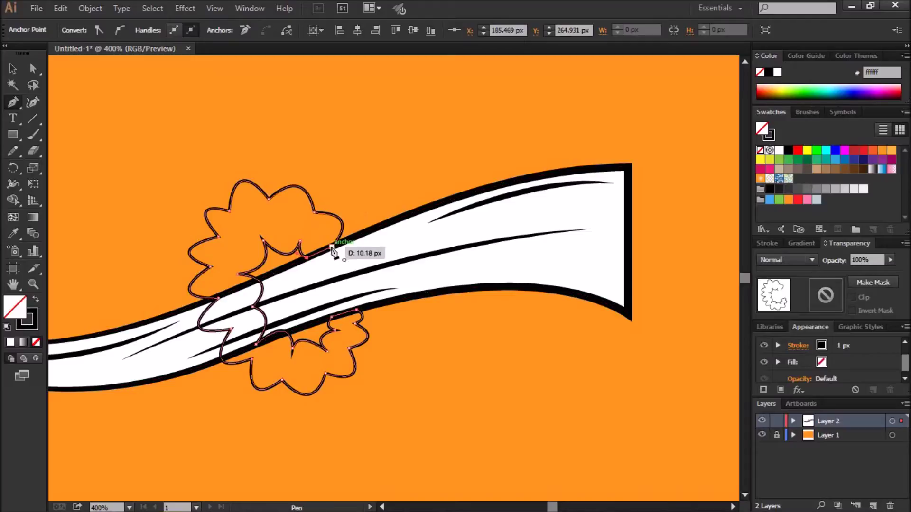
{"action": "left_click", "coordinate": [10, 342]}
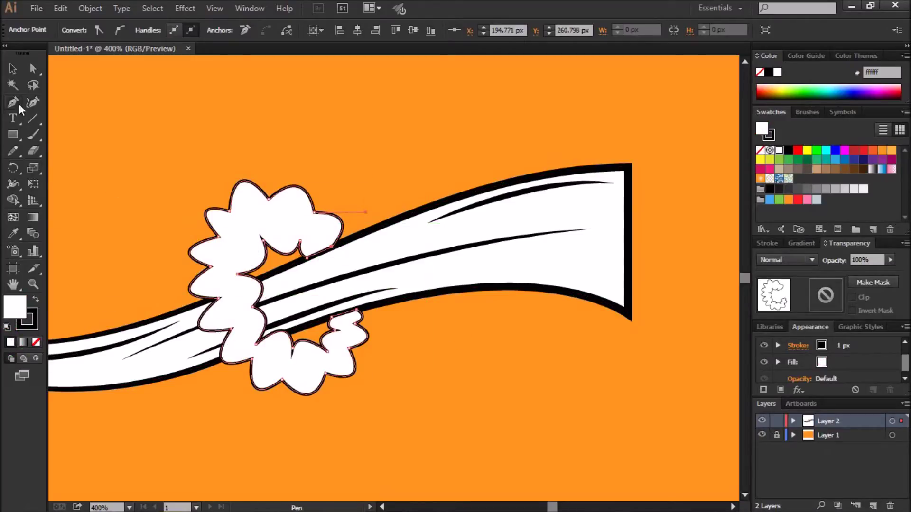
Draw short curved detail curls inside the upper cloud puffs.
{"action": "left_click", "coordinate": [12, 68]}
{"action": "left_click", "coordinate": [111, 182]}
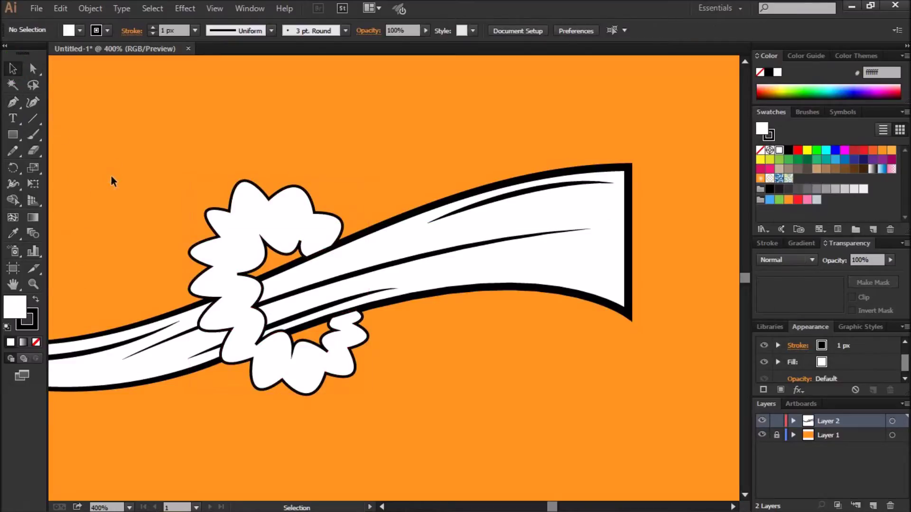
{"action": "key", "text": "slash"}
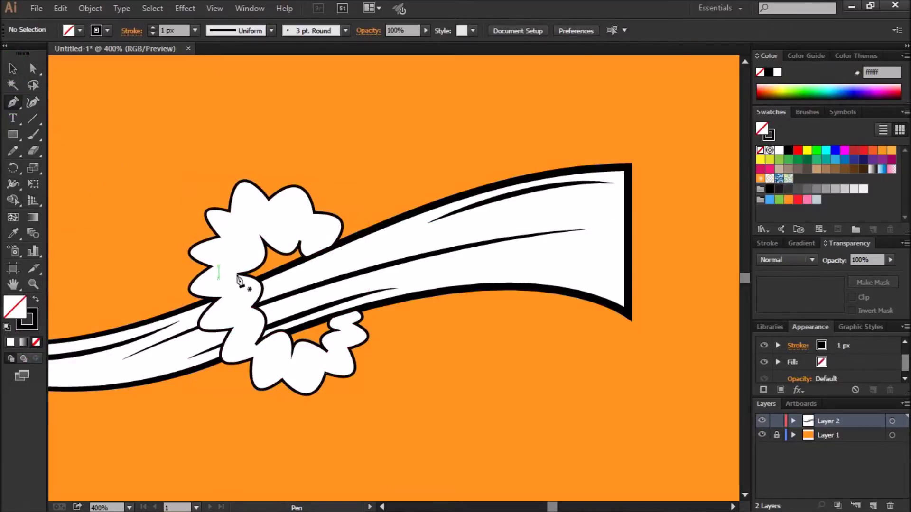
{"action": "left_click", "coordinate": [255, 242]}
{"action": "left_click", "coordinate": [246, 266]}
{"action": "left_click", "coordinate": [238, 263], "text": "ctrl"}
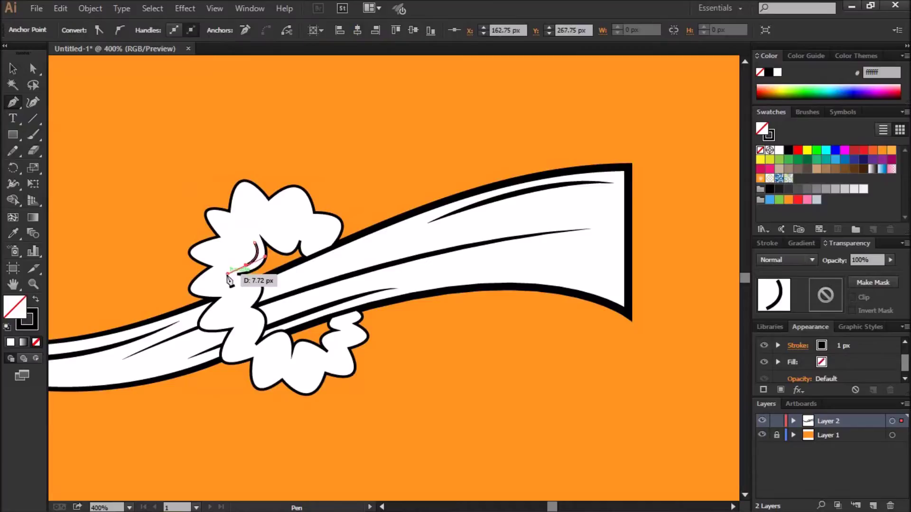
{"action": "left_click", "coordinate": [241, 210]}
{"action": "left_click", "coordinate": [241, 181]}
{"action": "left_click", "coordinate": [282, 225]}
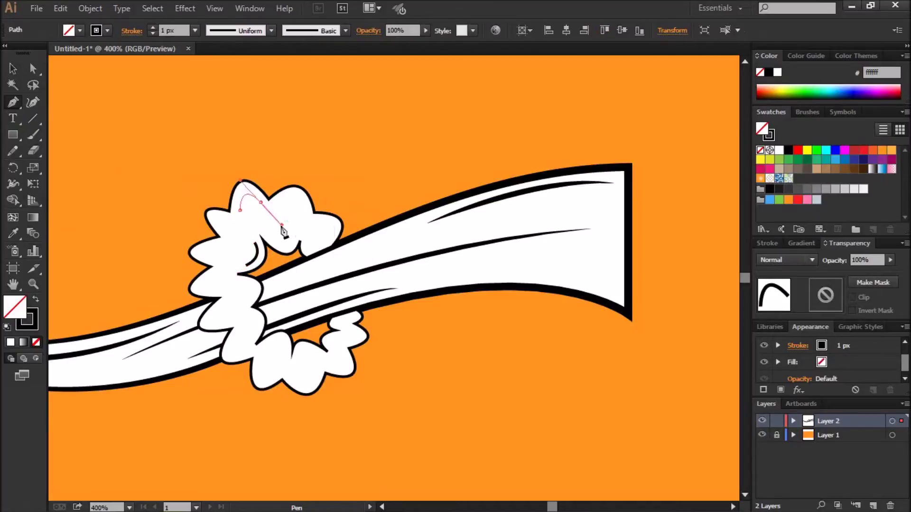
{"action": "left_click", "coordinate": [316, 230], "text": "ctrl"}
{"action": "left_click", "coordinate": [316, 223]}
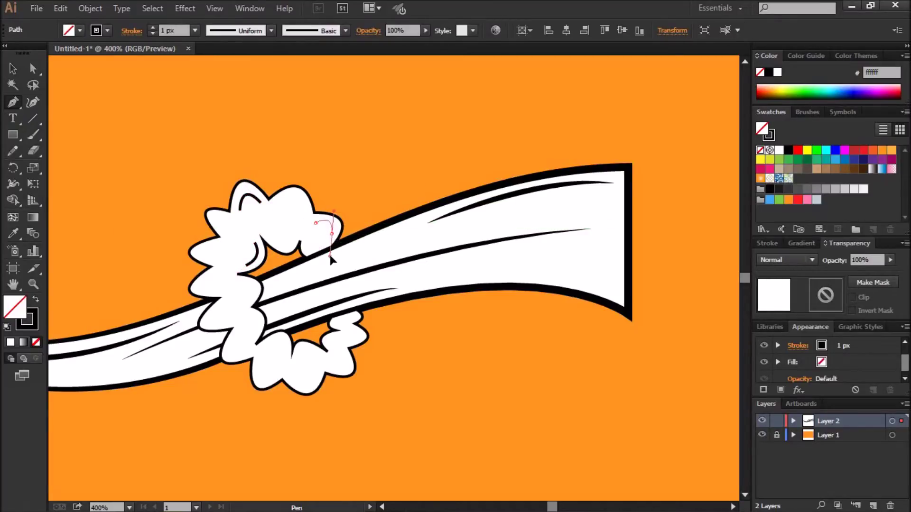
Add curled detail lines inside the lower cloud puff.
{"action": "left_click", "coordinate": [331, 255], "text": "ctrl"}
{"action": "left_click", "coordinate": [264, 365]}
{"action": "left_click", "coordinate": [278, 375]}
{"action": "left_click", "coordinate": [257, 361]}
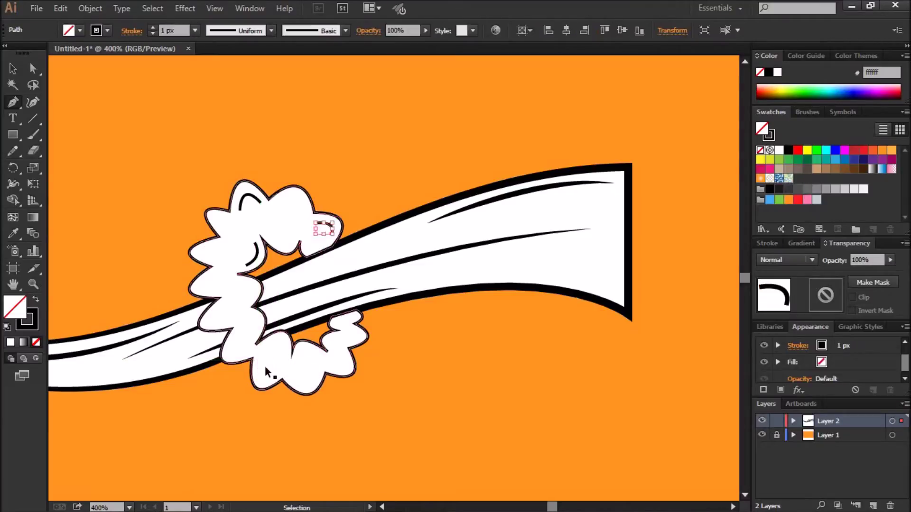
{"action": "left_click_drag", "start_coordinate": [291, 355], "coordinate": [294, 360]}
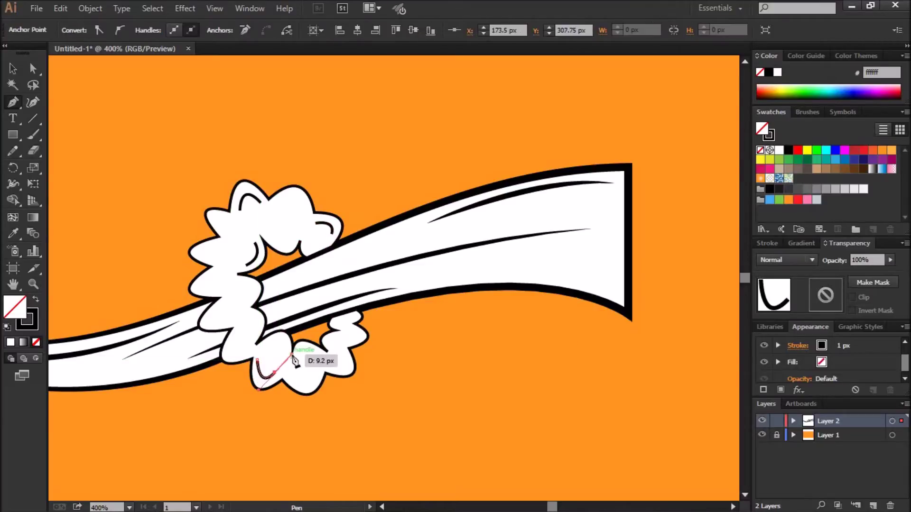
{"action": "key", "text": "Escape"}
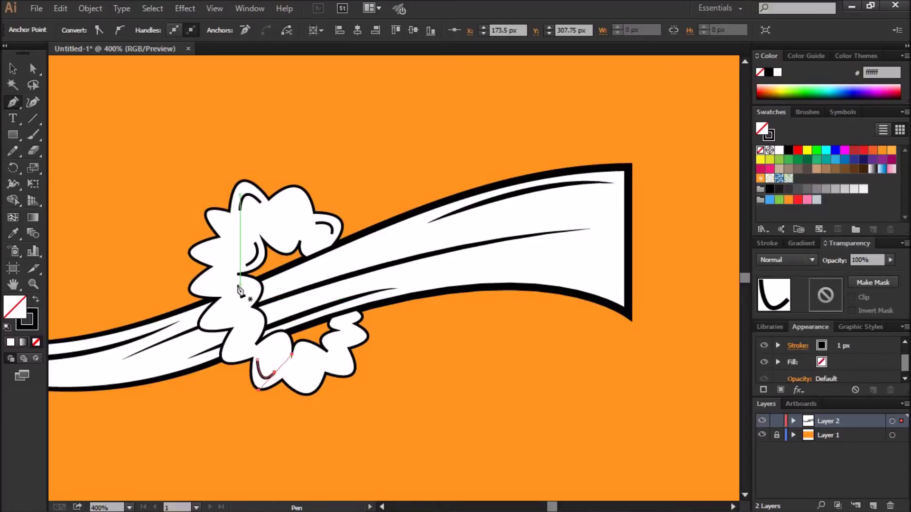
Add more curls to the cloud's left and lower-right puffs.
{"action": "left_click", "coordinate": [239, 282]}
{"action": "left_click_drag", "start_coordinate": [251, 297], "coordinate": [243, 312]}
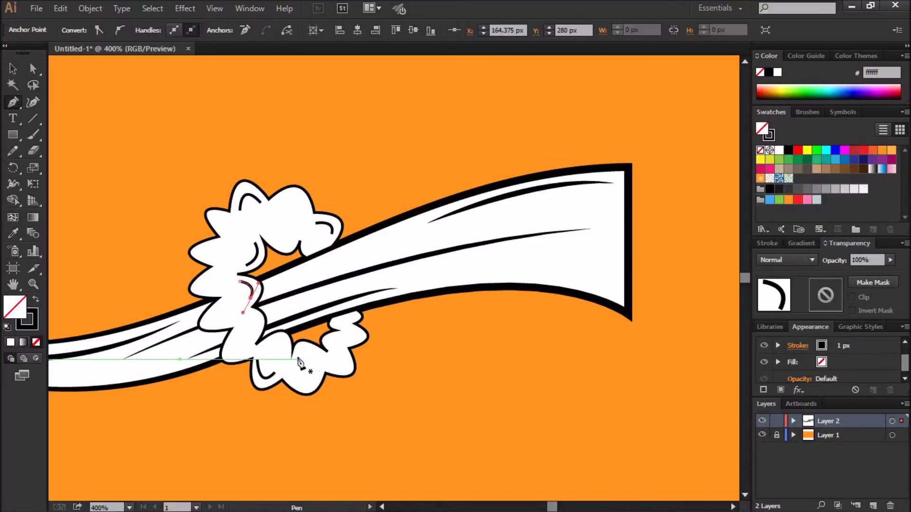
{"action": "left_click_drag", "start_coordinate": [298, 359], "coordinate": [314, 352]}
{"action": "left_click", "coordinate": [337, 369]}
{"action": "left_click", "coordinate": [349, 359]}
{"action": "left_click_drag", "start_coordinate": [349, 339], "coordinate": [356, 340]}
{"action": "left_click_drag", "start_coordinate": [267, 243], "coordinate": [288, 243]}
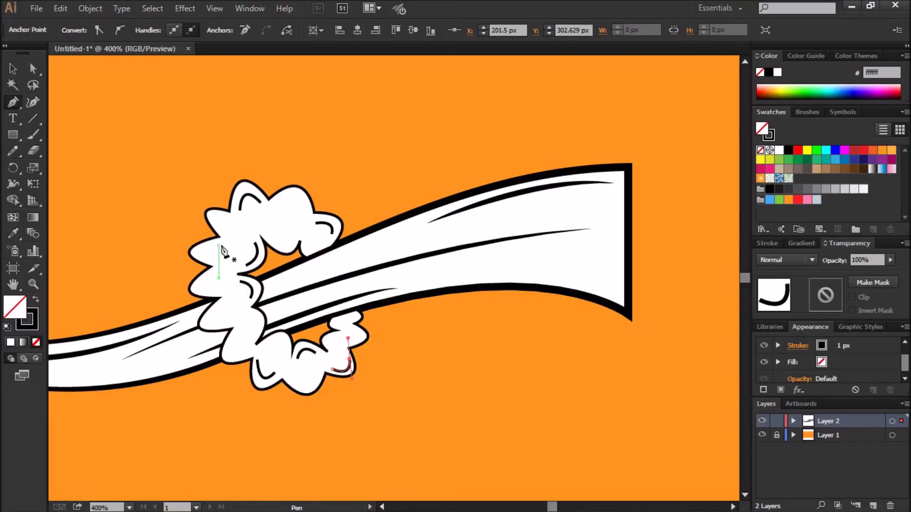
{"action": "mouse_move", "coordinate": [215, 243]}
{"action": "left_mouse_down"}
{"action": "mouse_move", "coordinate": [214, 267]}
{"action": "mouse_move", "coordinate": [237, 274]}
{"action": "left_mouse_up"}
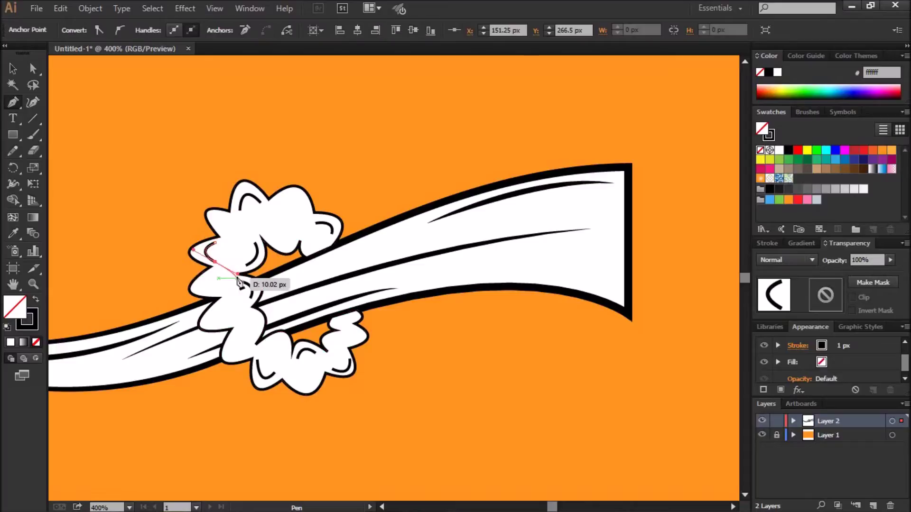
{"action": "left_click", "coordinate": [11, 68]}
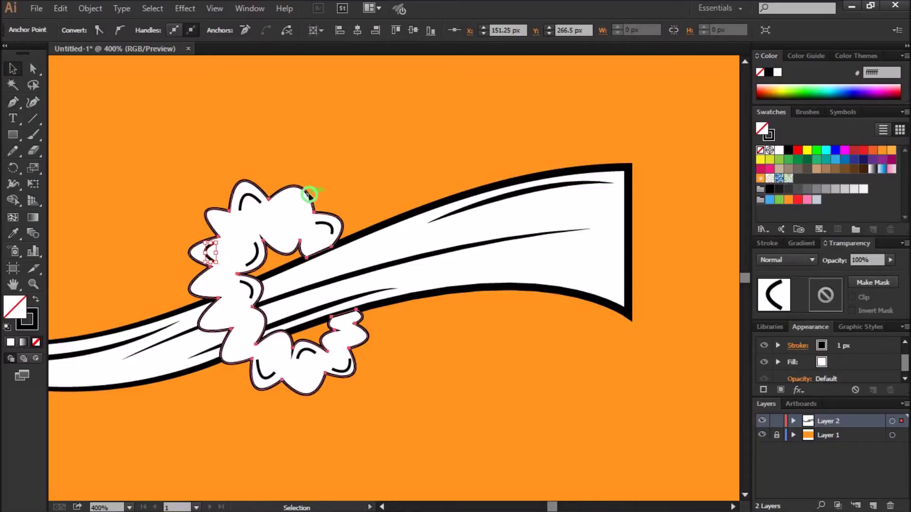
Give the cloud outline a 2 px stroke with a tapered width profile.
{"action": "left_click", "coordinate": [311, 196]}
{"action": "left_click", "coordinate": [237, 31]}
{"action": "left_click", "coordinate": [248, 73]}
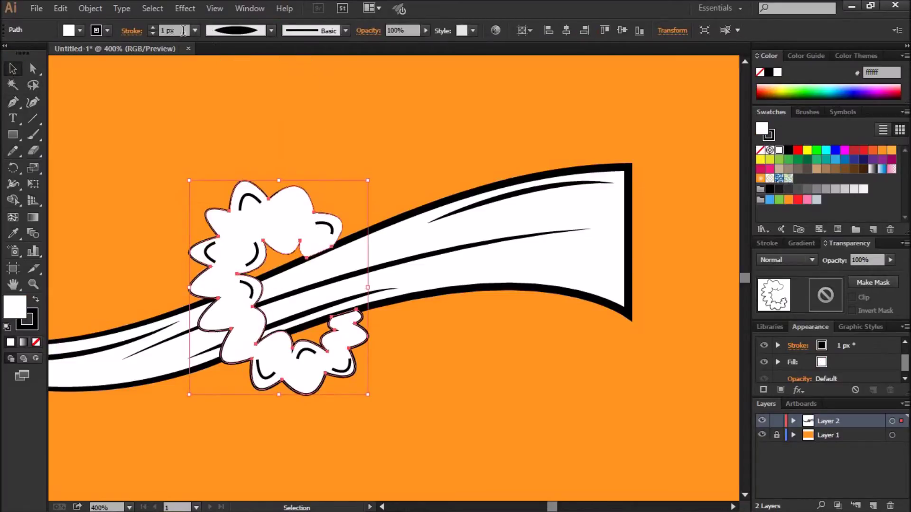
{"action": "left_click", "coordinate": [153, 27]}
{"action": "left_click", "coordinate": [153, 28]}
{"action": "left_click", "coordinate": [152, 33]}
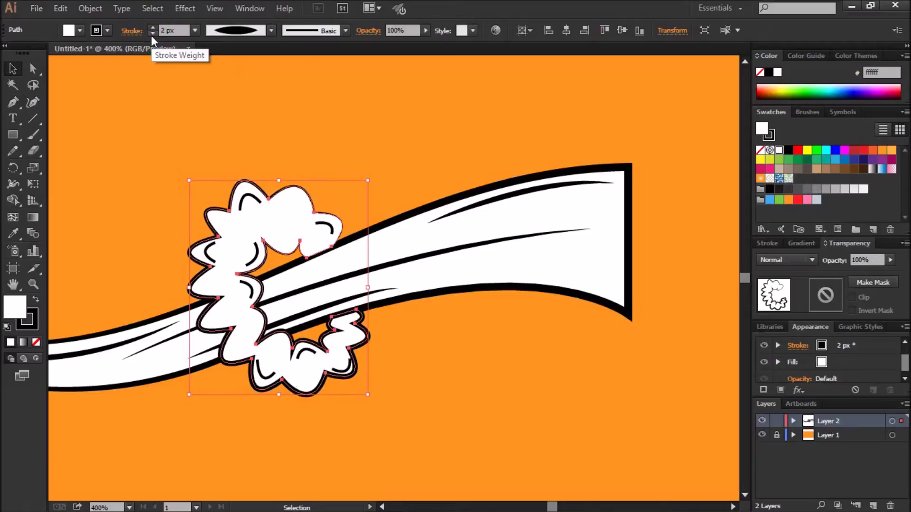
{"action": "left_click", "coordinate": [271, 30]}
{"action": "left_click", "coordinate": [242, 87]}
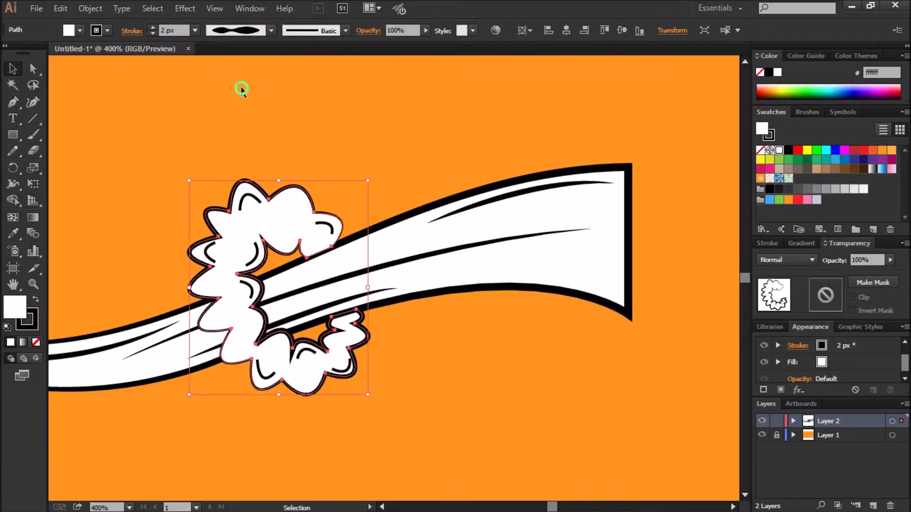
{"action": "left_click", "coordinate": [304, 114]}
Apply the elliptical width profile to the cloud's inner curls so both ends taper.
{"action": "left_click", "coordinate": [212, 262]}
{"action": "left_click", "coordinate": [256, 254], "text": "shift"}
{"action": "left_click", "coordinate": [249, 199], "text": "shift"}
{"action": "left_click", "coordinate": [327, 225], "text": "shift"}
{"action": "left_click", "coordinate": [307, 355], "text": "shift"}
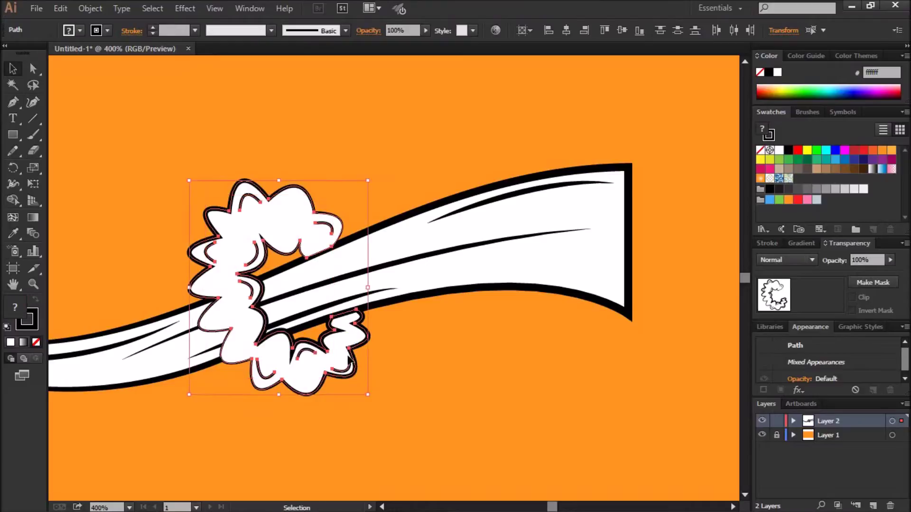
{"action": "left_click", "coordinate": [307, 348], "text": "shift"}
{"action": "left_click", "coordinate": [271, 30]}
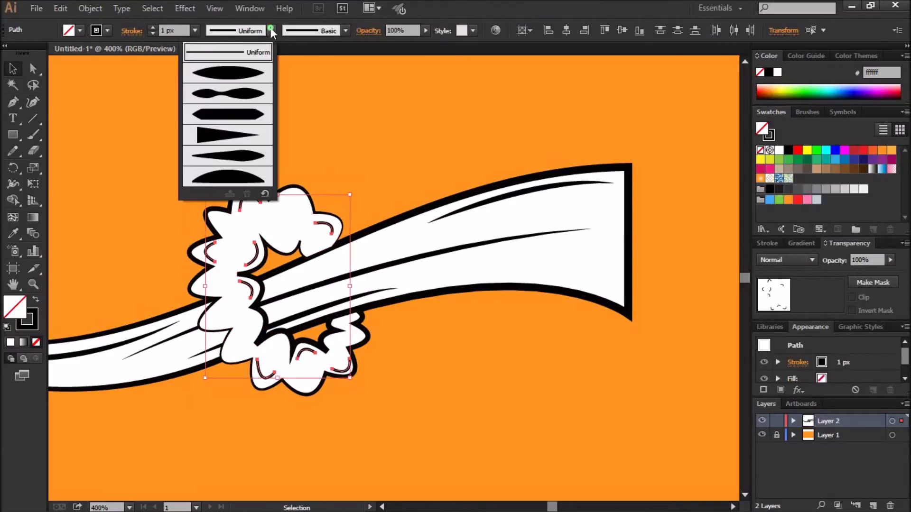
{"action": "left_click", "coordinate": [235, 68]}
{"action": "left_click", "coordinate": [362, 140]}
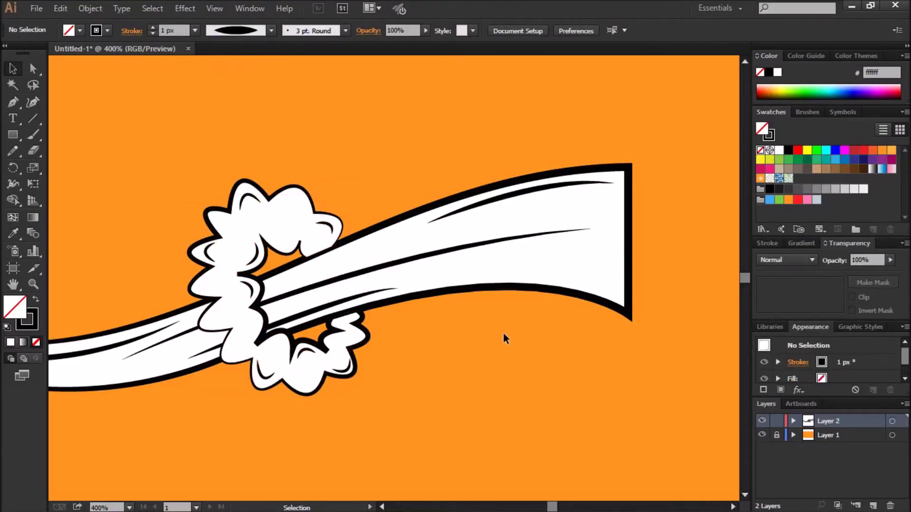
{"action": "left_click_drag", "start_coordinate": [455, 336], "coordinate": [597, 287]}
Isolate the cloud group and Alt-drag a copy onto the ribbon's left part.
{"action": "key", "text": "ctrl+minus"}
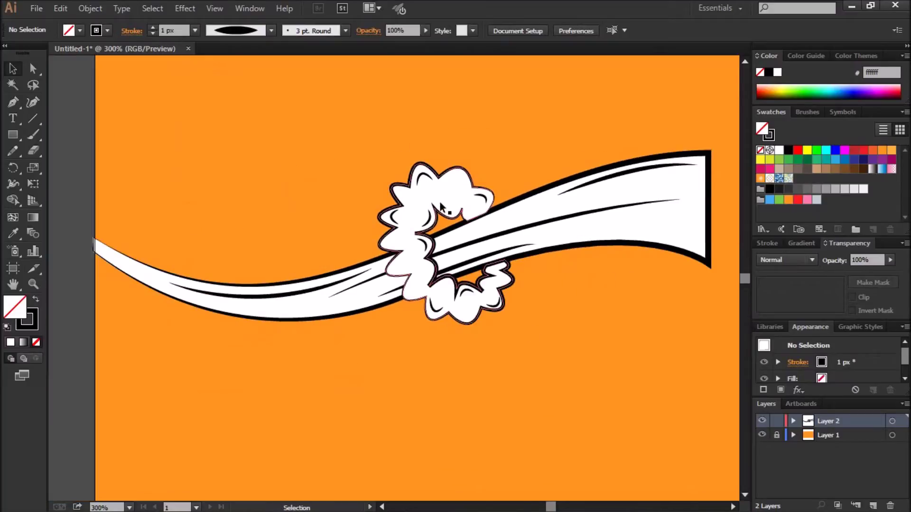
{"action": "key", "text": "ctrl+a"}
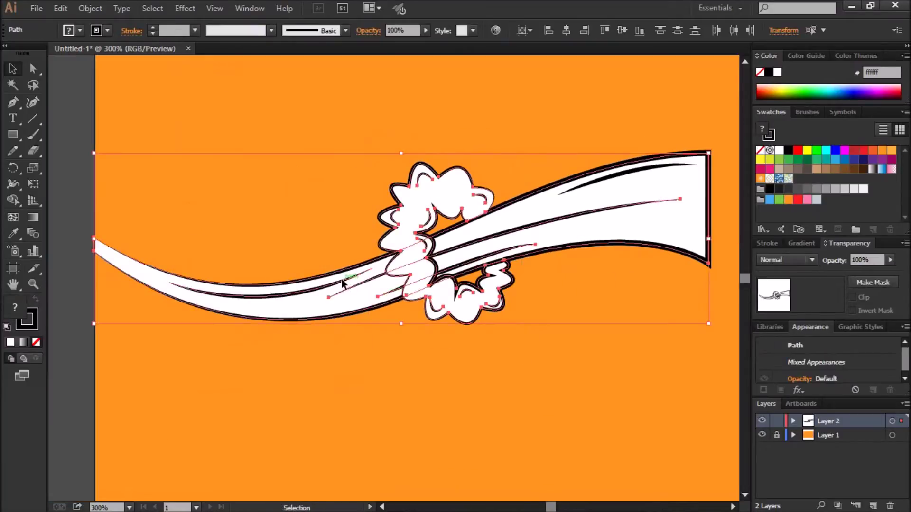
{"action": "left_click", "coordinate": [368, 316], "text": "shift"}
{"action": "left_click", "coordinate": [350, 289], "text": "shift"}
{"action": "left_click", "coordinate": [398, 295], "text": "shift"}
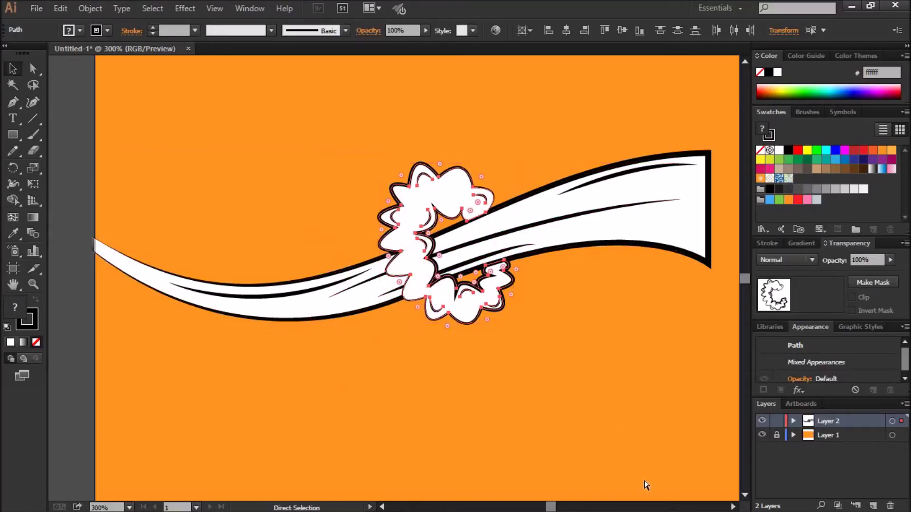
{"action": "left_click_drag", "start_coordinate": [443, 317], "coordinate": [232, 376], "text": "alt"}
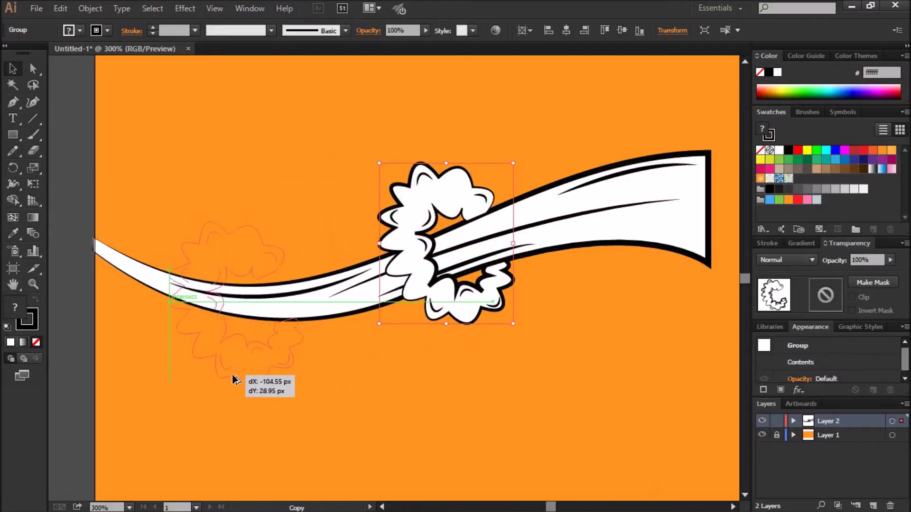
Shrink and slightly rotate the cloud copy around the ribbon's narrow left end.
{"action": "left_click_drag", "start_coordinate": [303, 384], "coordinate": [273, 368]}
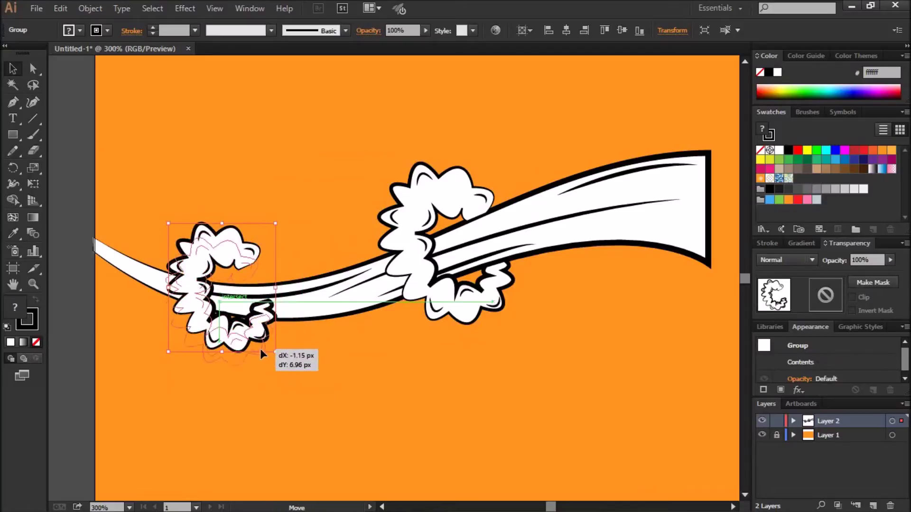
{"action": "left_click_drag", "start_coordinate": [275, 236], "coordinate": [291, 254]}
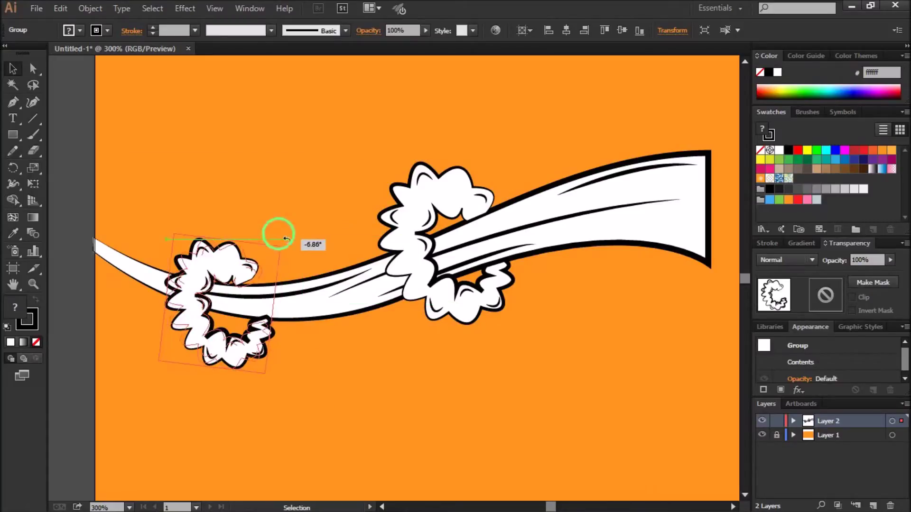
{"action": "left_click_drag", "start_coordinate": [205, 264], "coordinate": [183, 254]}
{"action": "left_click", "coordinate": [294, 228]}
{"action": "left_click", "coordinate": [229, 254]}
{"action": "mouse_move", "coordinate": [254, 239]}
{"action": "left_mouse_down"}
{"action": "mouse_move", "coordinate": [205, 271]}
{"action": "mouse_move", "coordinate": [535, 307]}
{"action": "left_mouse_up"}
{"action": "key", "text": "a"}
{"action": "key", "text": "ctrl+equal"}
{"action": "key", "text": "ctrl+equal"}
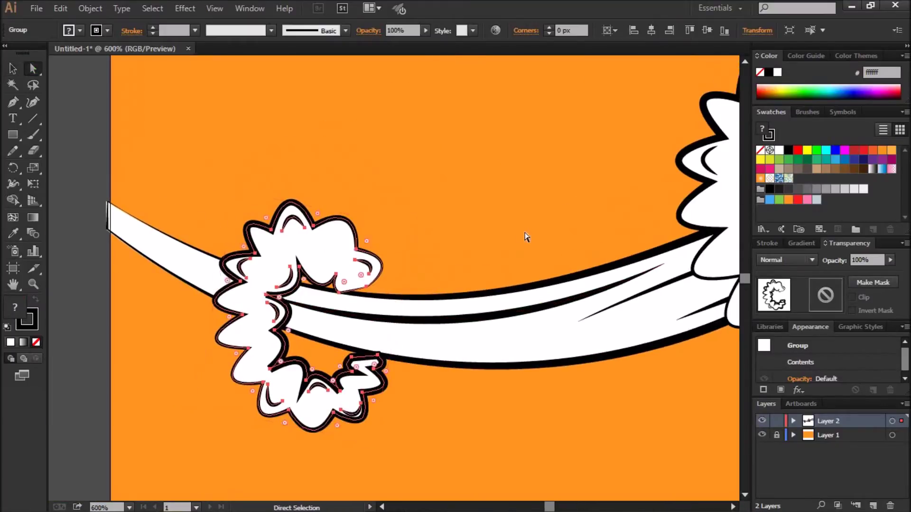
Move the cloud copy's anchors so its puffs meet the ribbon's edges.
{"action": "left_click", "coordinate": [525, 238]}
{"action": "left_click_drag", "start_coordinate": [357, 362], "coordinate": [388, 362]}
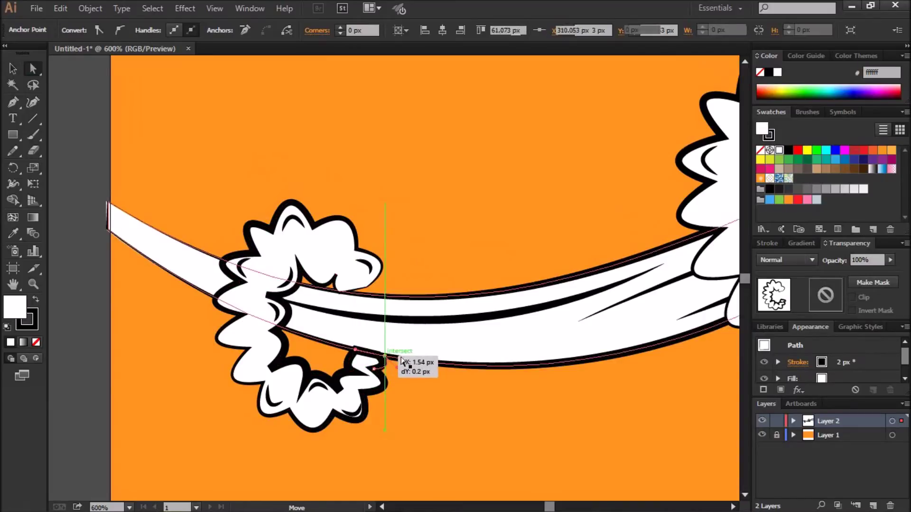
{"action": "left_click_drag", "start_coordinate": [388, 361], "coordinate": [389, 363]}
{"action": "left_click", "coordinate": [368, 290]}
{"action": "left_click_drag", "start_coordinate": [369, 290], "coordinate": [338, 297]}
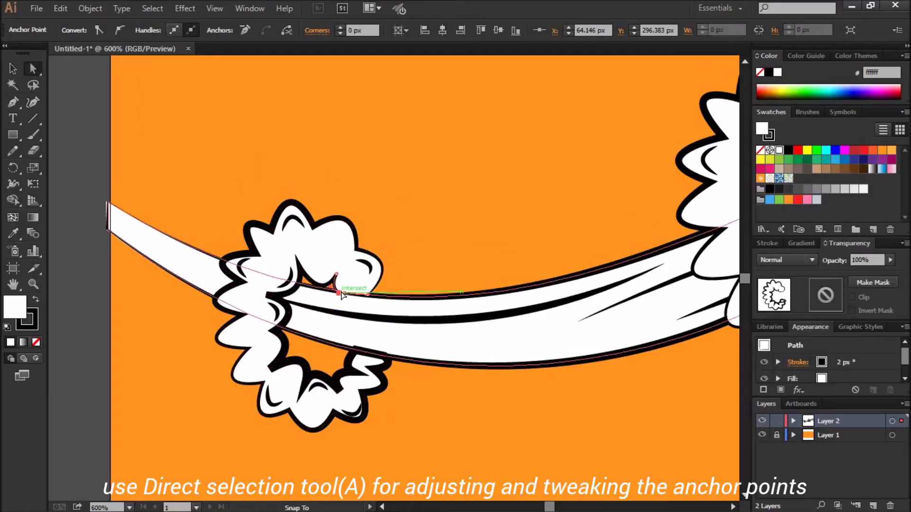
{"action": "left_click", "coordinate": [409, 279]}
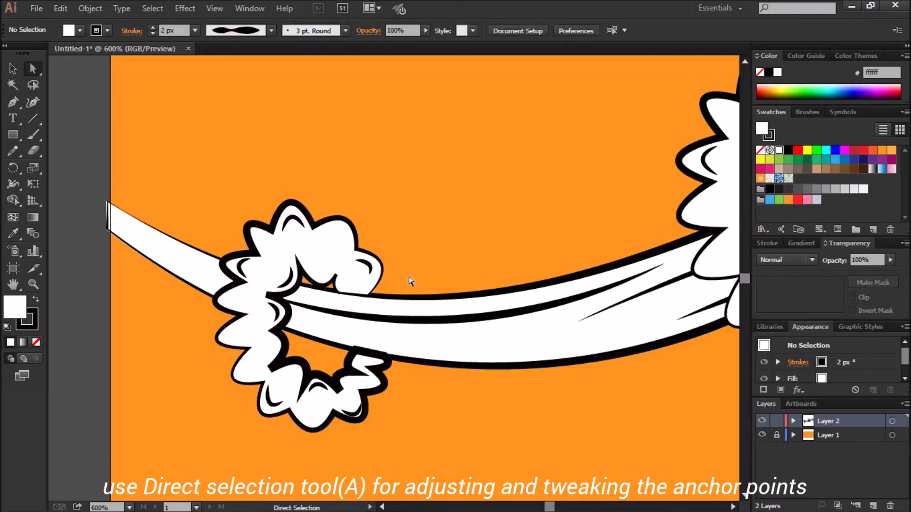
Give the cloud copy's outline a Uniform stroke profile and set its weight to 1 px.
{"action": "left_click", "coordinate": [300, 371]}
{"action": "left_click", "coordinate": [226, 38]}
{"action": "left_click", "coordinate": [239, 70]}
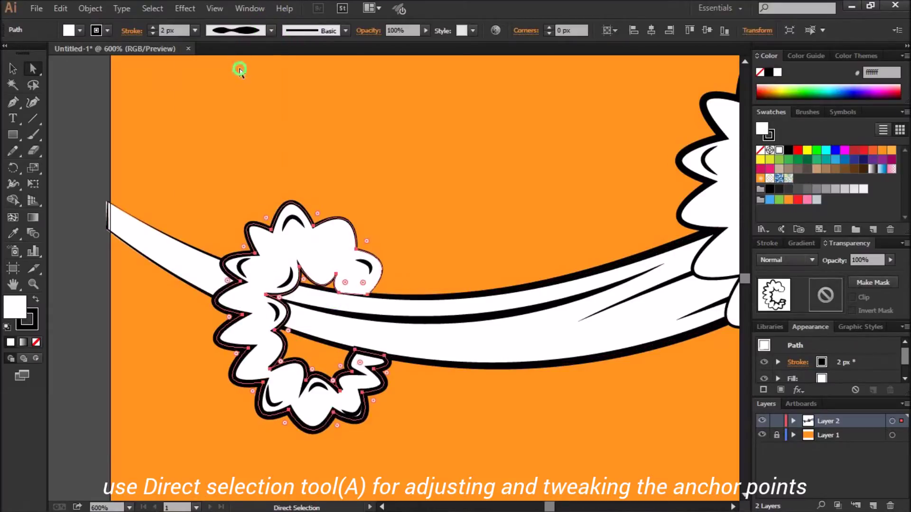
{"action": "left_click", "coordinate": [344, 123]}
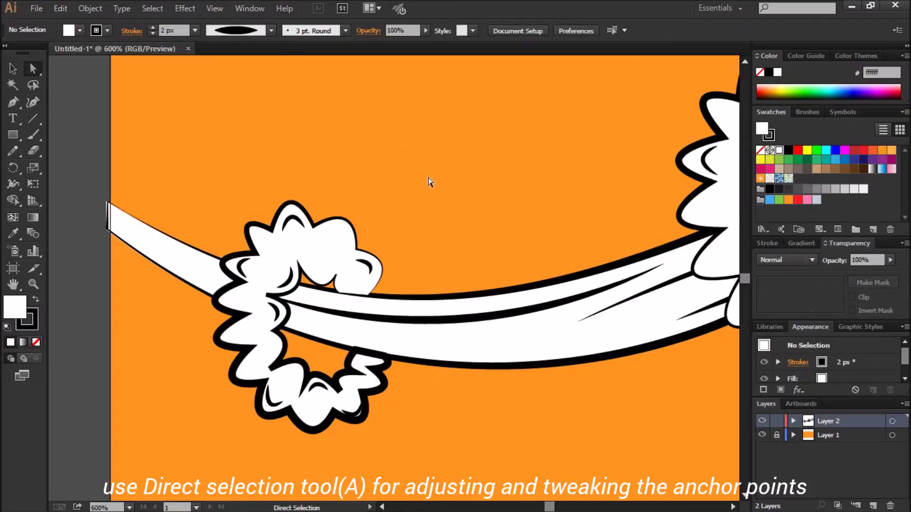
{"action": "left_click", "coordinate": [152, 33]}
{"action": "left_click", "coordinate": [359, 167]}
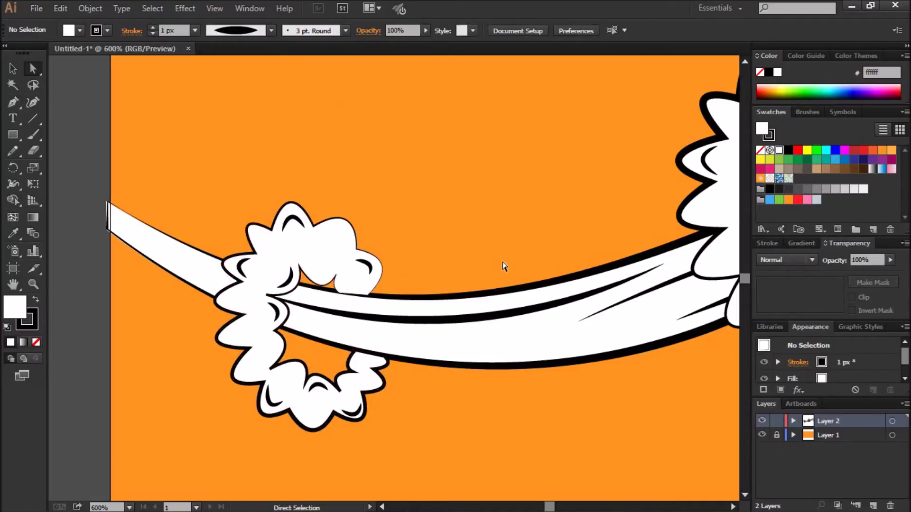
{"action": "left_click_drag", "start_coordinate": [499, 268], "coordinate": [333, 272]}
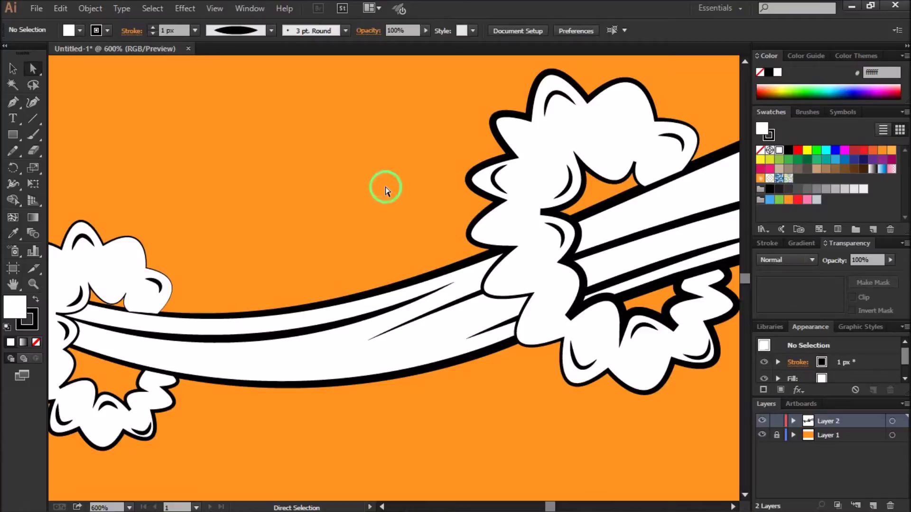
Fill the swoosh trail with light grey f2f2f2, then select all the trail artwork.
{"action": "key", "text": "ctrl+0"}
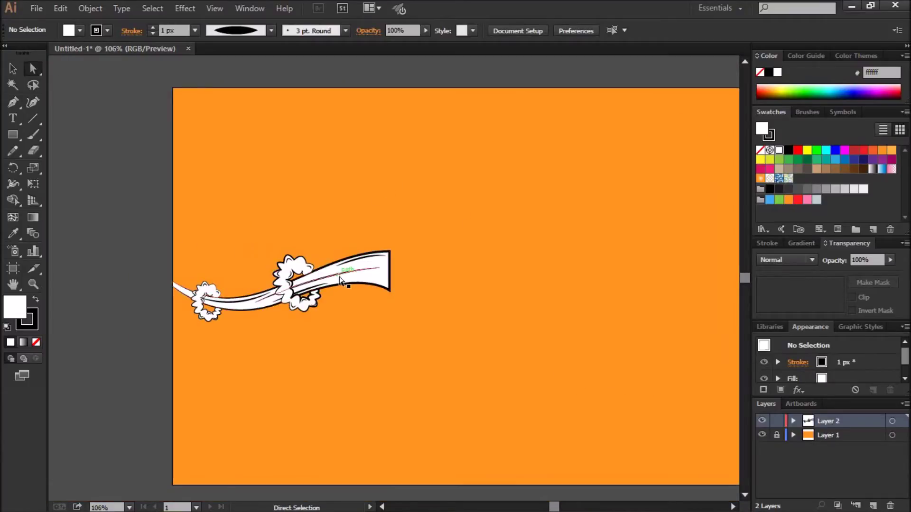
{"action": "left_click", "coordinate": [370, 279]}
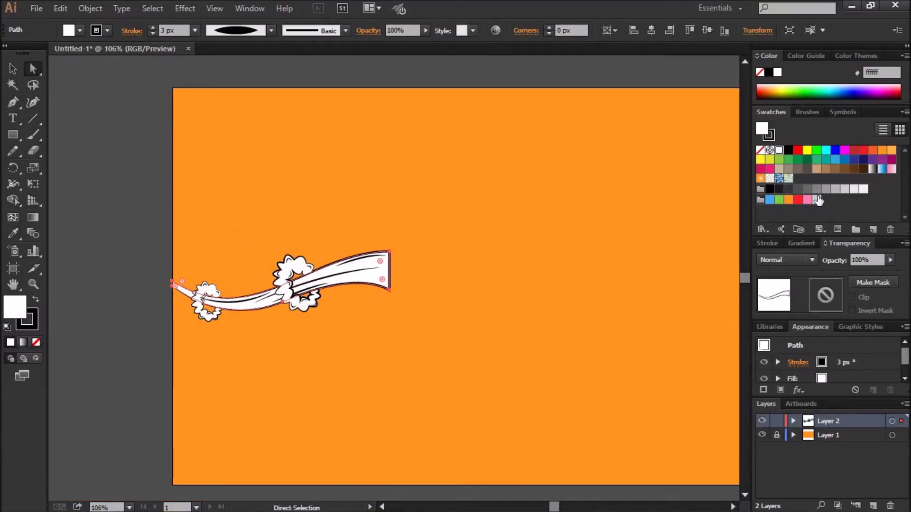
{"action": "left_click", "coordinate": [818, 200]}
{"action": "left_click", "coordinate": [863, 189]}
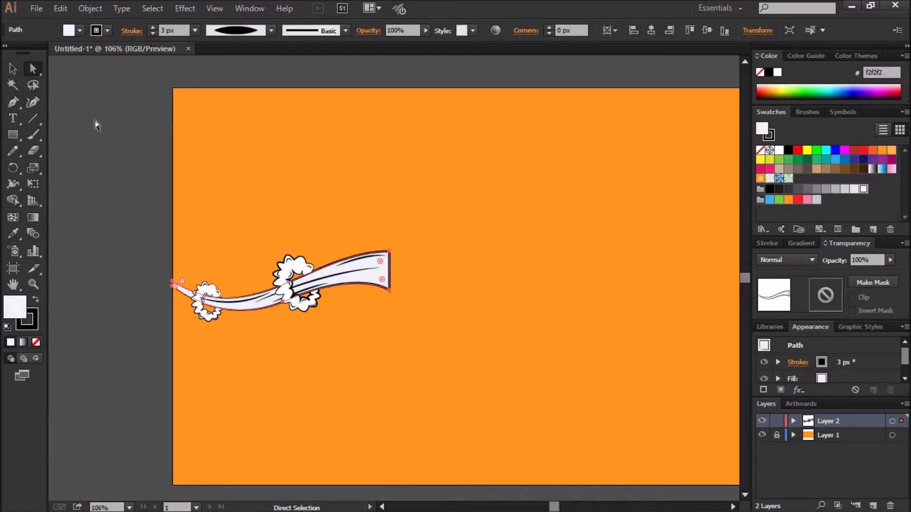
{"action": "left_click", "coordinate": [68, 152]}
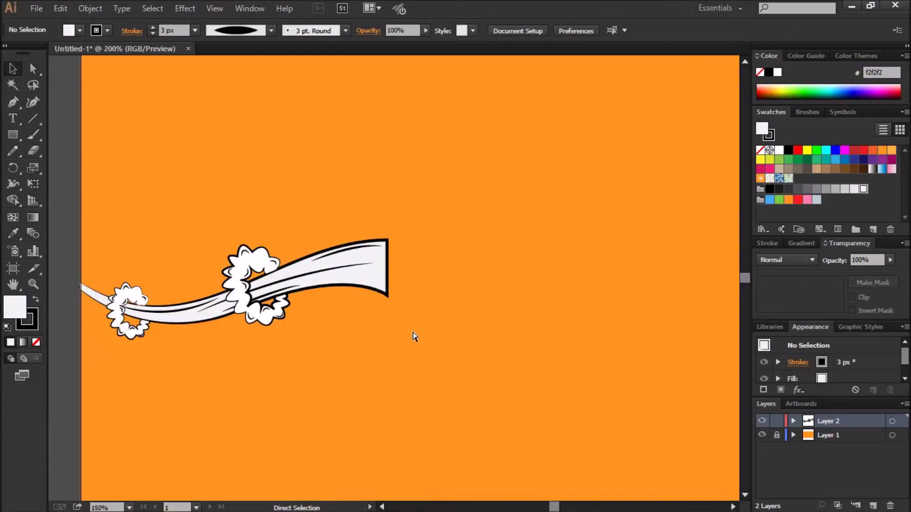
{"action": "key", "text": "ctrl+plus"}
{"action": "key", "text": "ctrl+plus"}
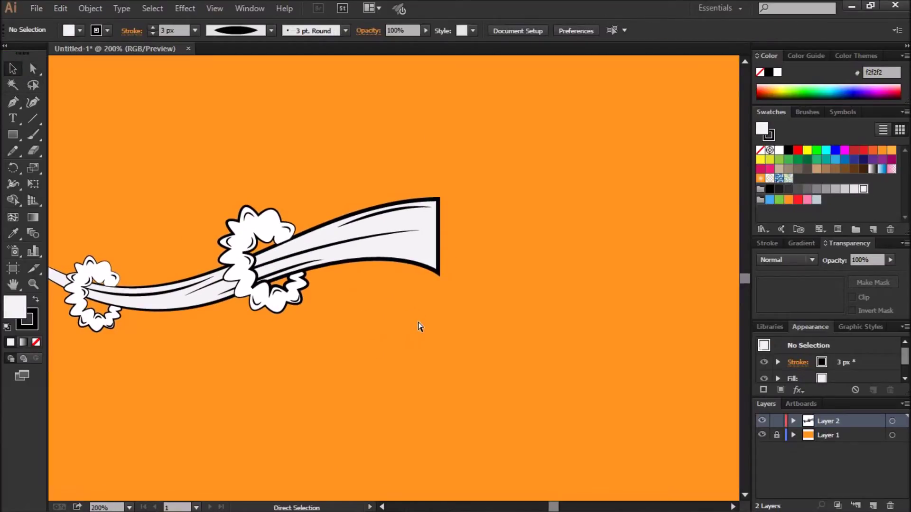
{"action": "key", "text": "ctrl+0"}
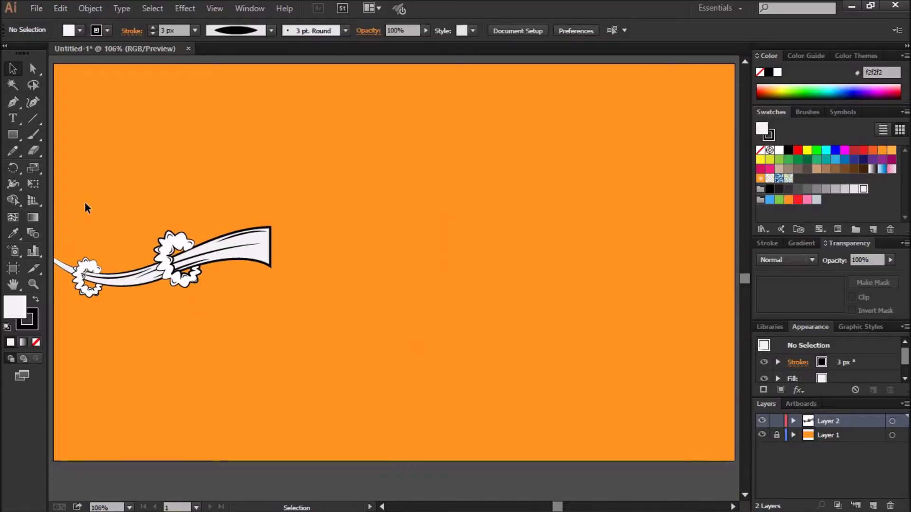
{"action": "key", "text": "ctrl+a"}
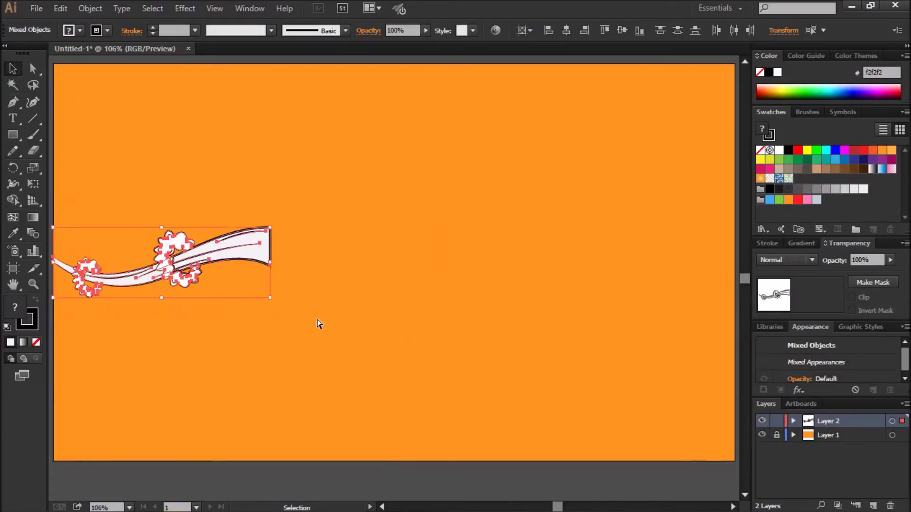
Group and enlarge the trail, then place a vertically reflected copy on the right.
{"action": "key", "text": "ctrl+g"}
{"action": "mouse_move", "coordinate": [272, 226]}
{"action": "left_mouse_down"}
{"action": "mouse_move", "coordinate": [359, 183]}
{"action": "mouse_move", "coordinate": [291, 279]}
{"action": "left_mouse_up"}
{"action": "right_click", "coordinate": [326, 274]}
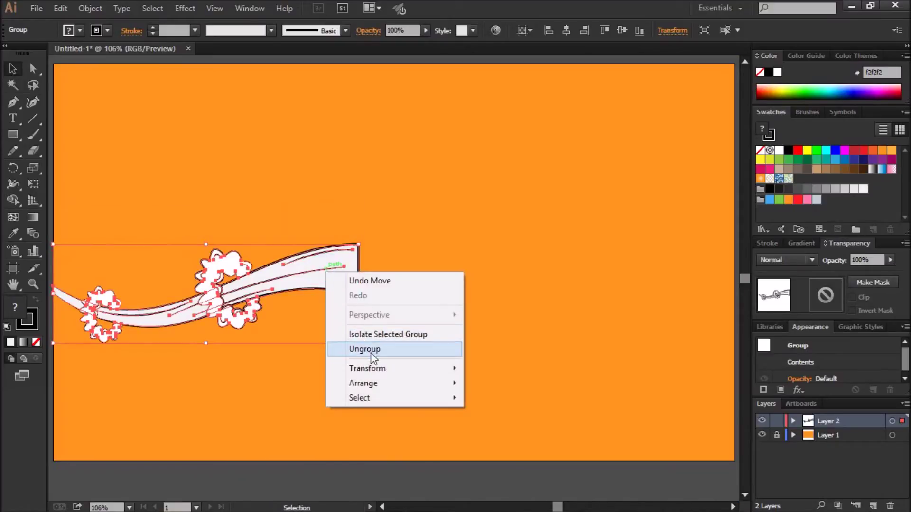
{"action": "left_click", "coordinate": [512, 415]}
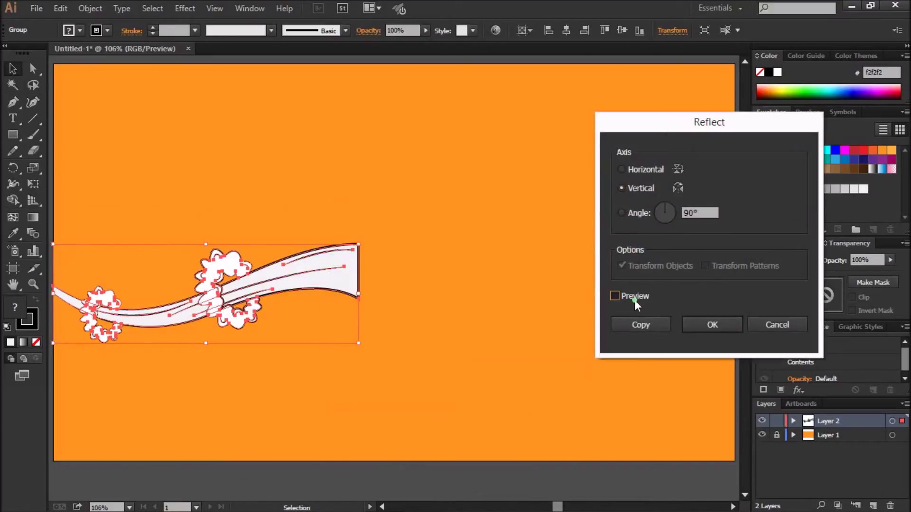
{"action": "left_click", "coordinate": [635, 296]}
{"action": "left_click", "coordinate": [642, 323]}
{"action": "mouse_move", "coordinate": [302, 294]}
{"action": "left_mouse_down"}
{"action": "mouse_move", "coordinate": [620, 245]}
{"action": "mouse_move", "coordinate": [636, 335]}
{"action": "mouse_move", "coordinate": [634, 348]}
{"action": "mouse_move", "coordinate": [620, 346]}
{"action": "left_mouse_up"}
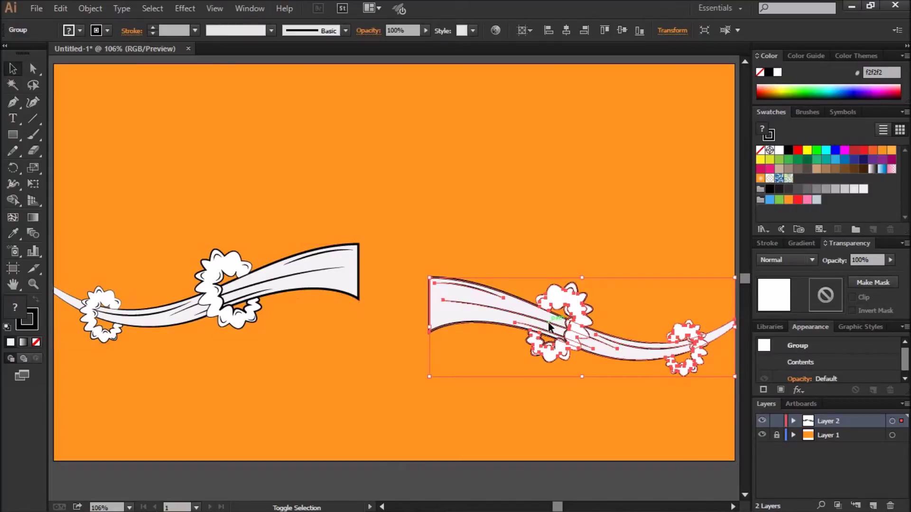
{"action": "key", "text": "shift+Up"}
{"action": "key", "text": "shift+Up"}
{"action": "key", "text": "shift+Up"}
{"action": "left_click", "coordinate": [517, 416]}
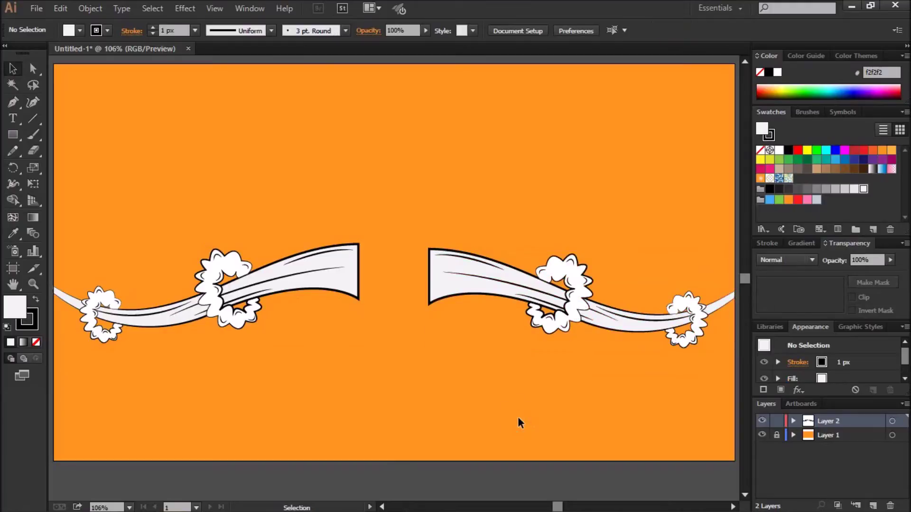
With the Pen tool, draw the starburst's spikes across the top and right side.
{"action": "left_click", "coordinate": [13, 102]}
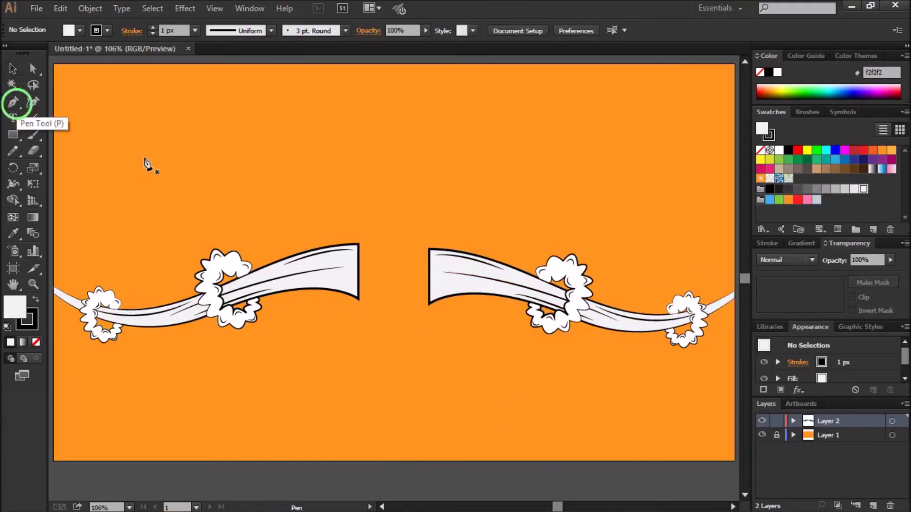
{"action": "left_click", "coordinate": [272, 157]}
{"action": "left_click", "coordinate": [335, 195]}
{"action": "left_click", "coordinate": [327, 133]}
{"action": "left_click", "coordinate": [363, 194]}
{"action": "left_click", "coordinate": [390, 117]}
{"action": "left_click", "coordinate": [407, 205]}
{"action": "left_click", "coordinate": [474, 113]}
{"action": "left_click", "coordinate": [445, 213]}
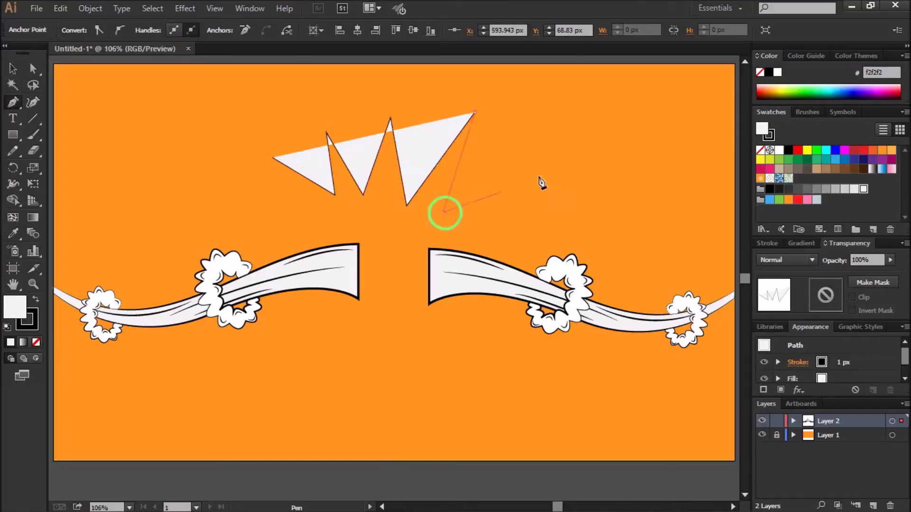
{"action": "left_click", "coordinate": [551, 172]}
{"action": "left_click", "coordinate": [446, 244]}
{"action": "left_click", "coordinate": [532, 247]}
{"action": "left_click", "coordinate": [443, 272]}
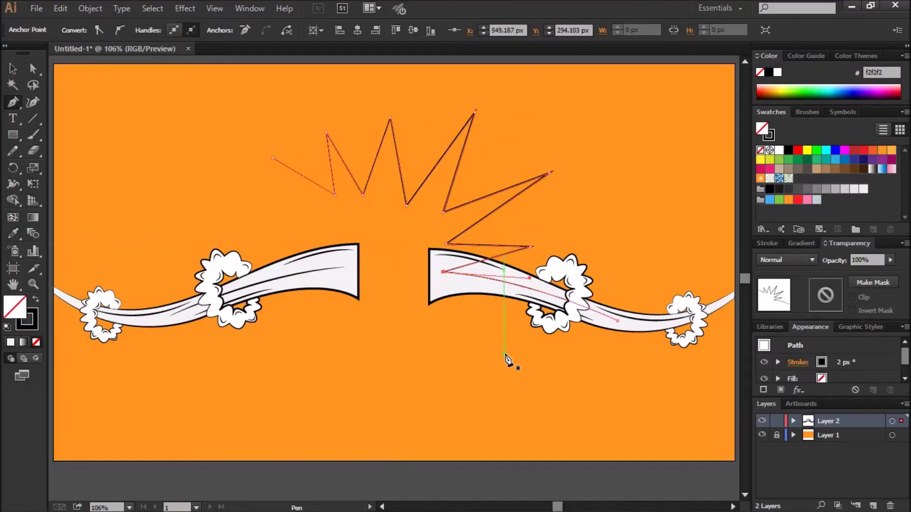
Add the starburst's lower and left spikes and close the path at its first point.
{"action": "left_click_drag", "start_coordinate": [441, 267], "coordinate": [498, 333]}
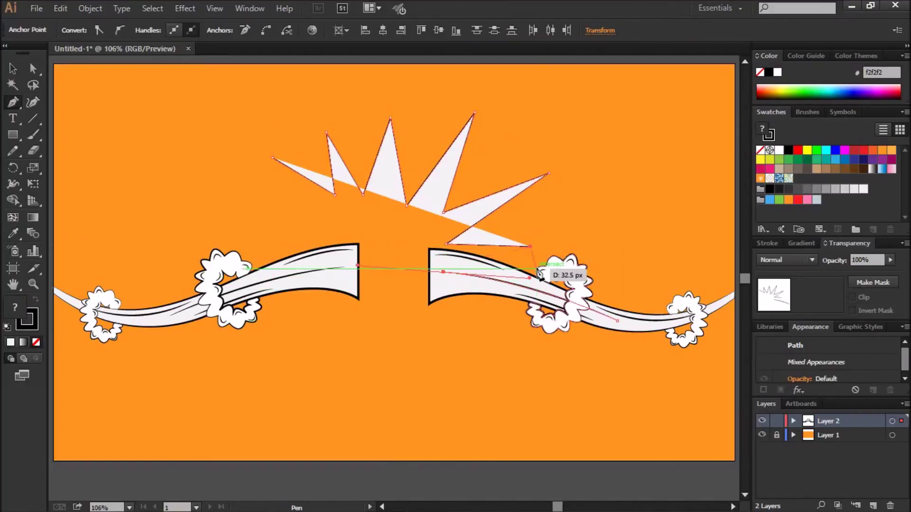
{"action": "left_click", "coordinate": [515, 312]}
{"action": "left_click_drag", "start_coordinate": [434, 306], "coordinate": [467, 420]}
{"action": "left_click", "coordinate": [464, 414]}
{"action": "left_click", "coordinate": [410, 320]}
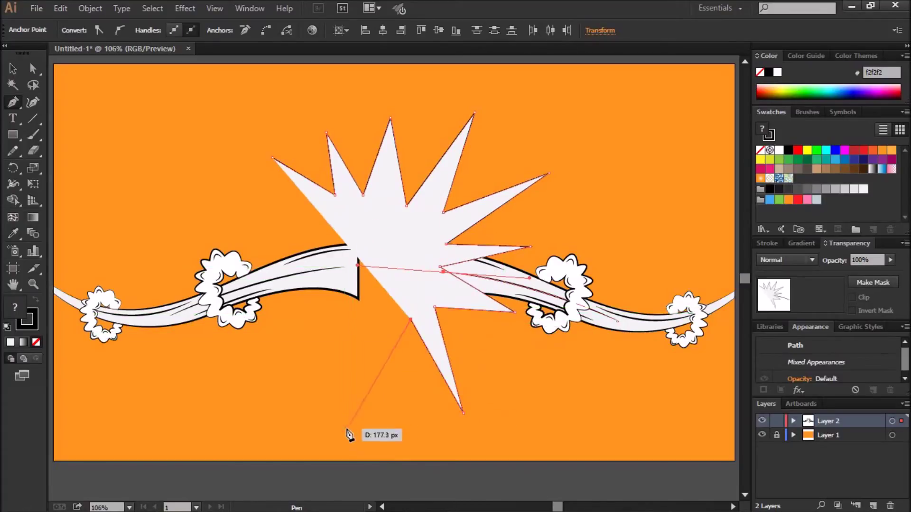
{"action": "left_click", "coordinate": [344, 429]}
{"action": "left_click", "coordinate": [376, 304]}
{"action": "left_click", "coordinate": [283, 363]}
{"action": "left_click", "coordinate": [359, 284]}
{"action": "left_click", "coordinate": [241, 280]}
{"action": "left_click", "coordinate": [349, 256]}
{"action": "left_click", "coordinate": [266, 218]}
{"action": "left_click", "coordinate": [342, 227]}
{"action": "left_click", "coordinate": [273, 157]}
Reshape the starburst's inner points and lower-right spike with the Direct Selection tool.
{"action": "key", "text": "a"}
{"action": "left_click_drag", "start_coordinate": [335, 195], "coordinate": [355, 217]}
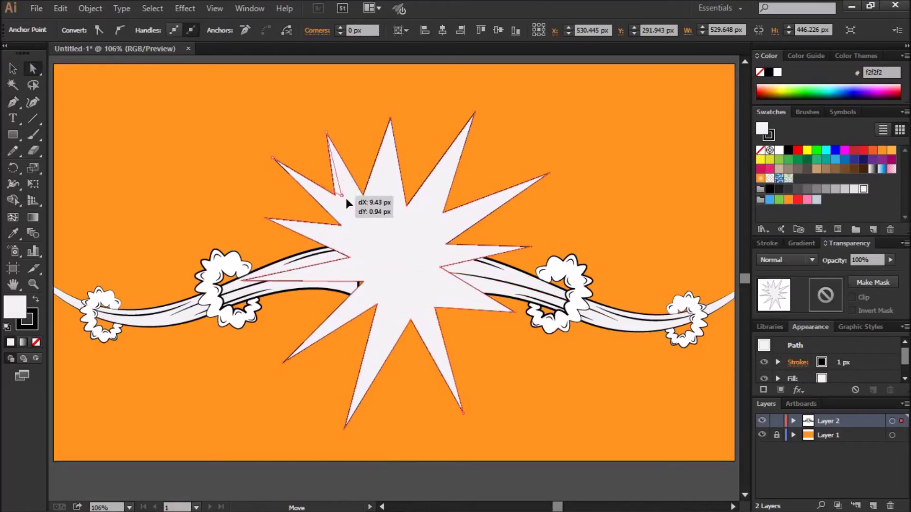
{"action": "mouse_move", "coordinate": [356, 221]}
{"action": "left_mouse_down"}
{"action": "mouse_move", "coordinate": [375, 205]}
{"action": "mouse_move", "coordinate": [449, 212]}
{"action": "left_mouse_up"}
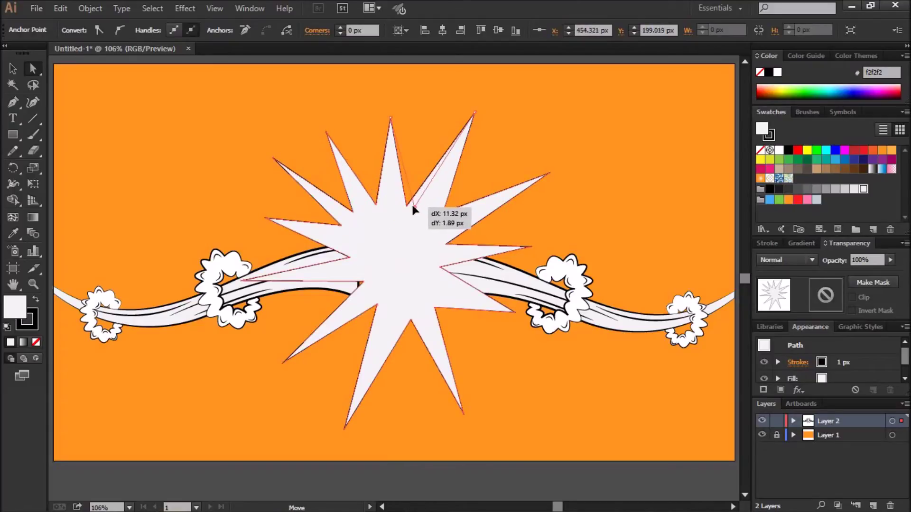
{"action": "left_click_drag", "start_coordinate": [438, 268], "coordinate": [441, 276]}
{"action": "left_click_drag", "start_coordinate": [515, 312], "coordinate": [533, 335]}
{"action": "left_click", "coordinate": [596, 209]}
Fill the starburst yellow with a 2 px outline.
{"action": "left_click", "coordinate": [387, 238]}
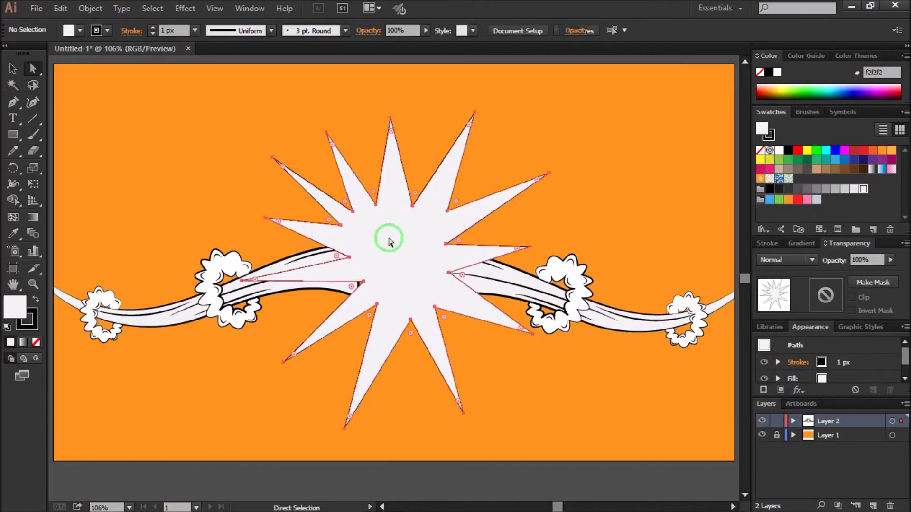
{"action": "left_click", "coordinate": [807, 150]}
{"action": "left_click", "coordinate": [152, 27]}
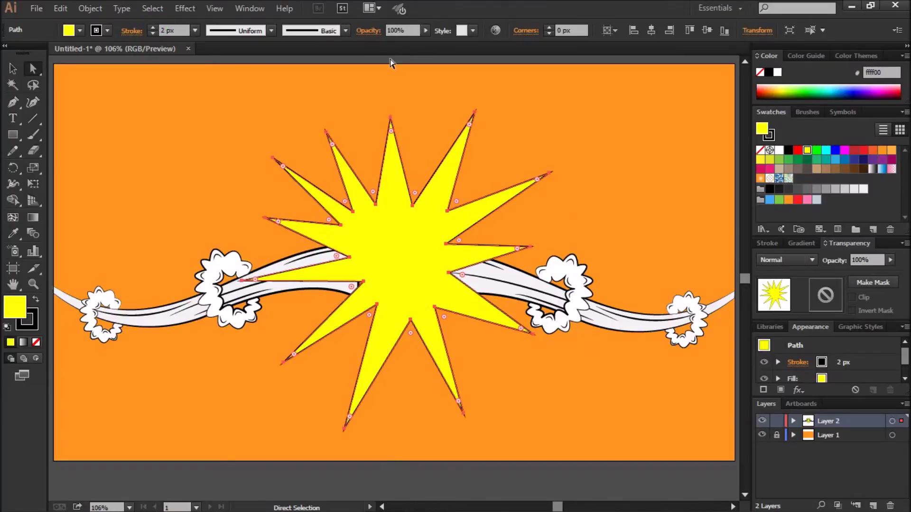
{"action": "left_click", "coordinate": [411, 163]}
{"action": "left_click", "coordinate": [399, 211]}
Resize and reposition the starburst at the artboard centre.
{"action": "key", "text": "v"}
{"action": "left_click_drag", "start_coordinate": [552, 110], "coordinate": [526, 142]}
{"action": "left_click_drag", "start_coordinate": [397, 270], "coordinate": [407, 258]}
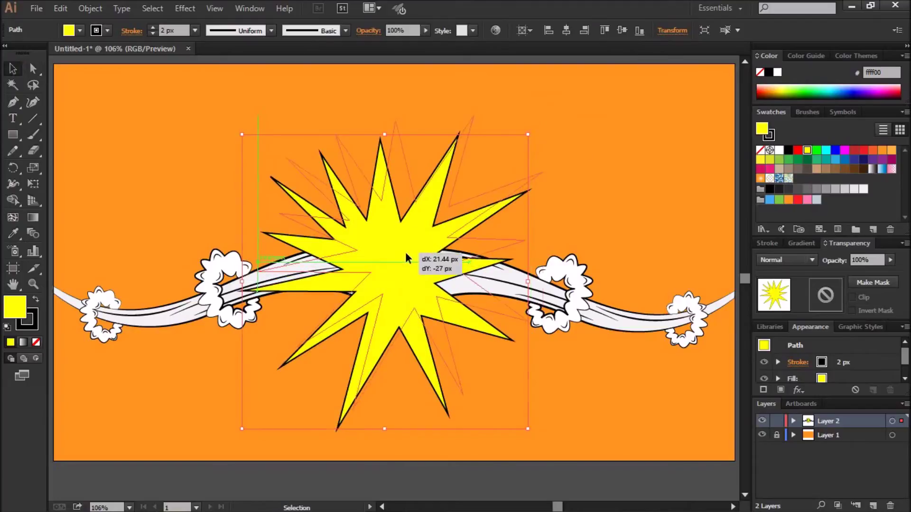
{"action": "left_click_drag", "start_coordinate": [538, 122], "coordinate": [513, 148]}
{"action": "left_click_drag", "start_coordinate": [412, 281], "coordinate": [396, 283]}
{"action": "key", "text": "a"}
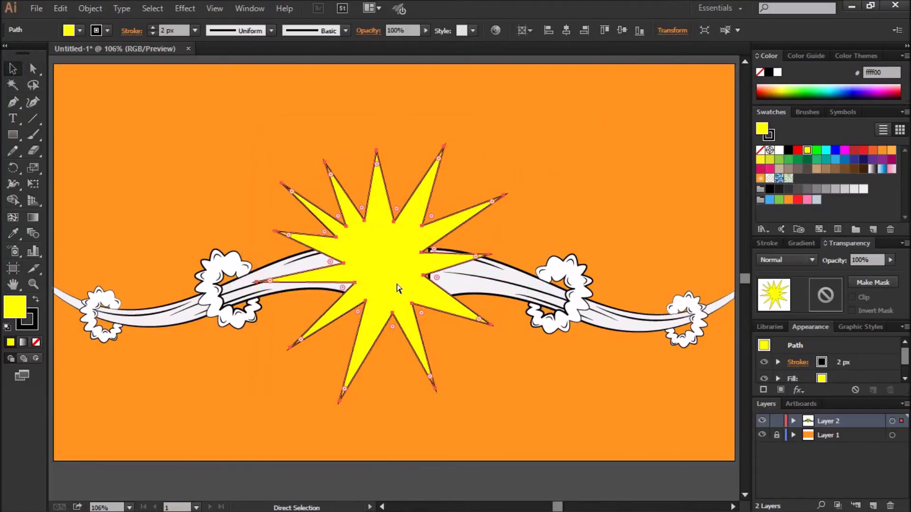
{"action": "key", "text": "v"}
Enlarge a starburst copy, fill it red and send it behind the yellow one.
{"action": "left_click_drag", "start_coordinate": [503, 147], "coordinate": [524, 125]}
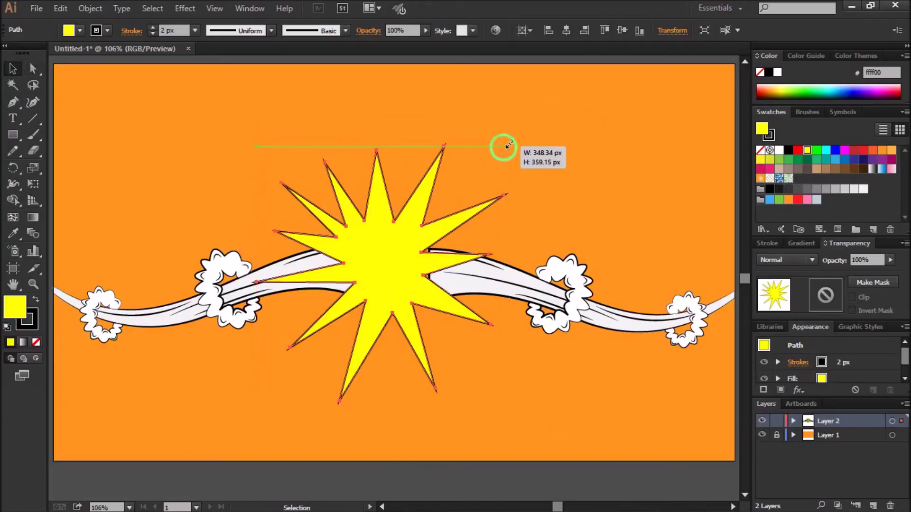
{"action": "left_click", "coordinate": [799, 151]}
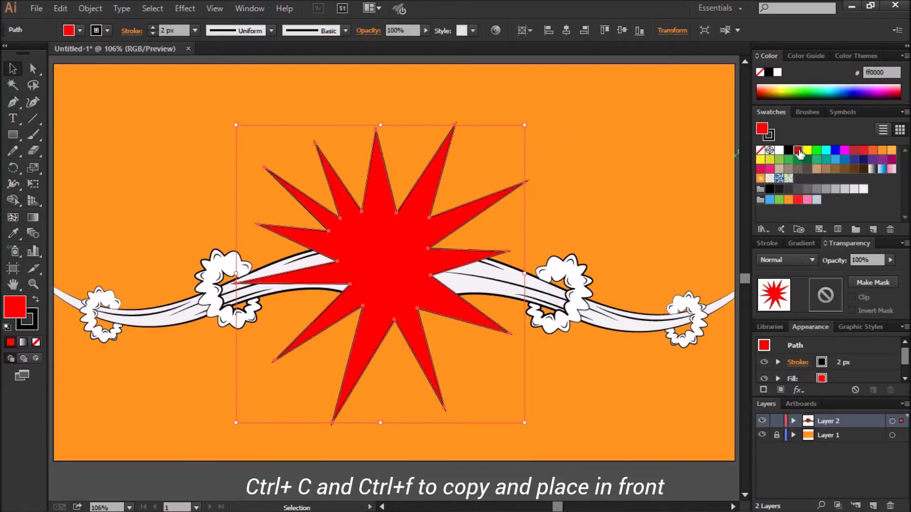
{"action": "key", "text": "ctrl+bracketleft"}
Set the yellow starburst's stroke to None so the red copy forms a border.
{"action": "left_click", "coordinate": [596, 205]}
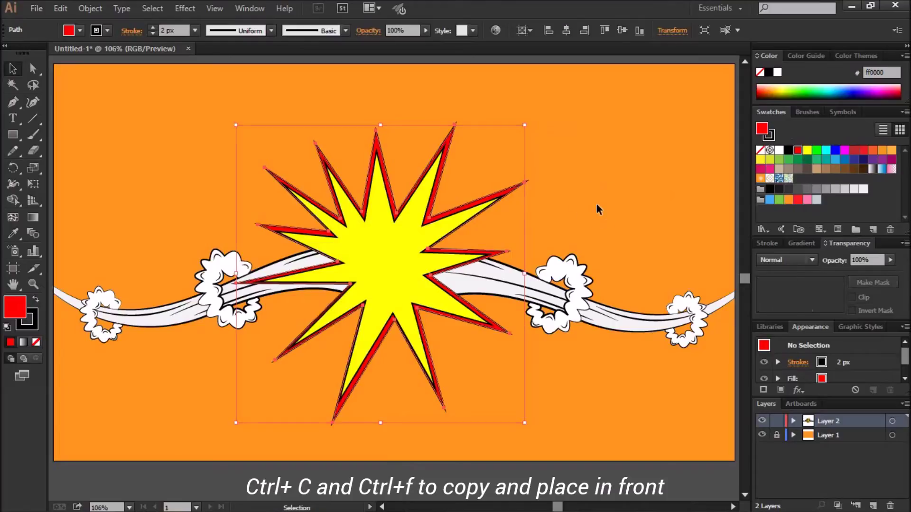
{"action": "left_click", "coordinate": [393, 287]}
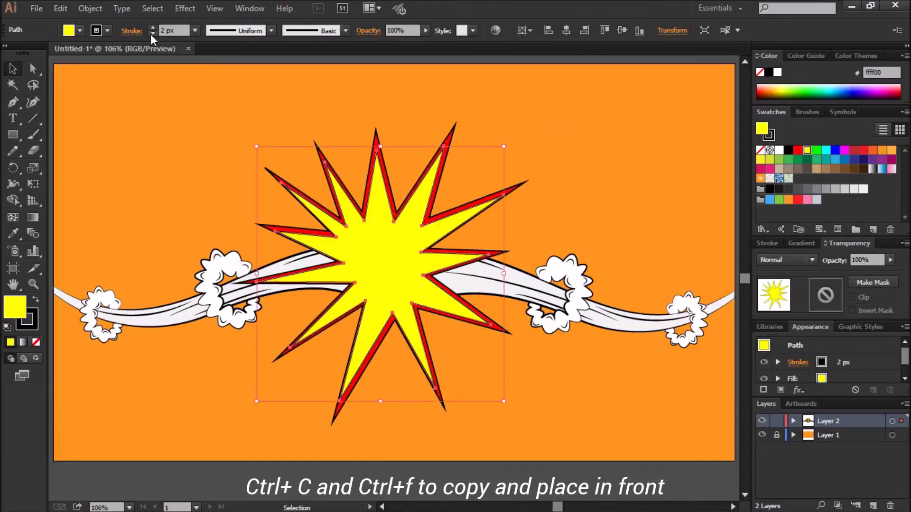
{"action": "left_click", "coordinate": [367, 66]}
{"action": "left_click", "coordinate": [396, 254]}
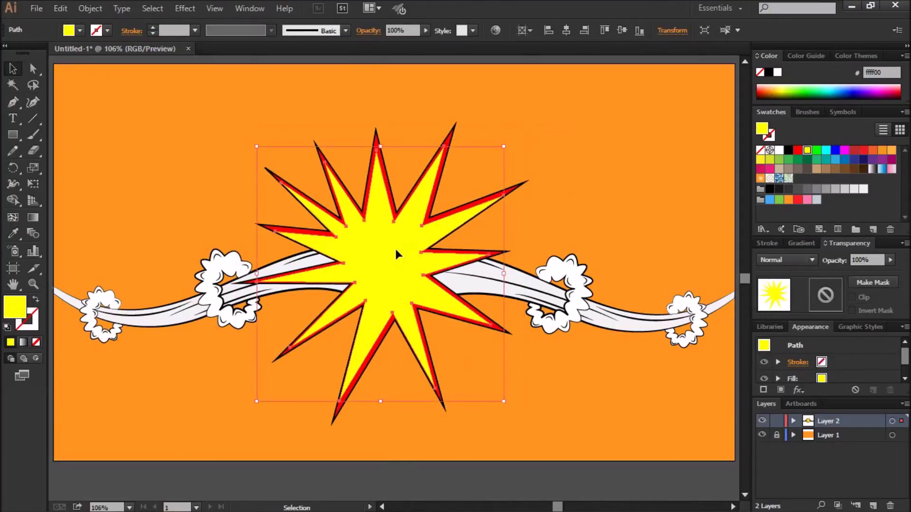
{"action": "left_click", "coordinate": [584, 228]}
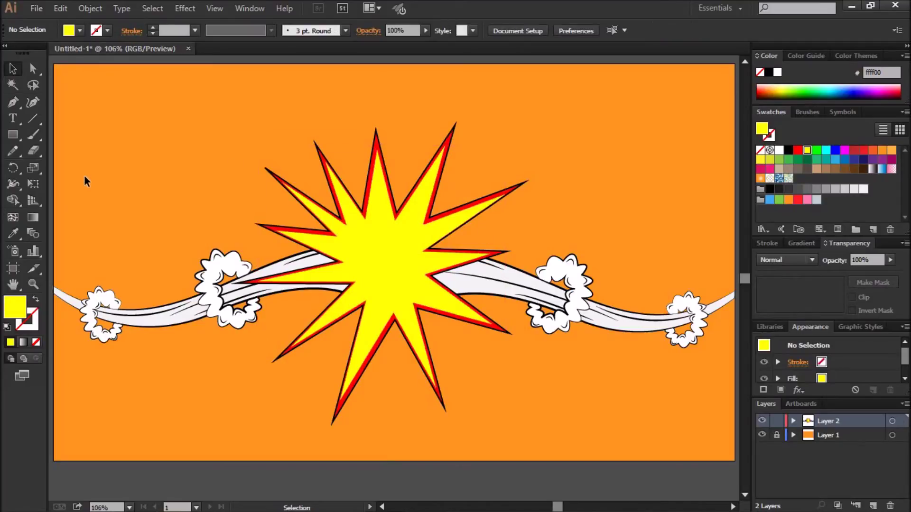
Add the text BANG! at the upper left at 60 pt.
{"action": "left_click", "coordinate": [13, 118]}
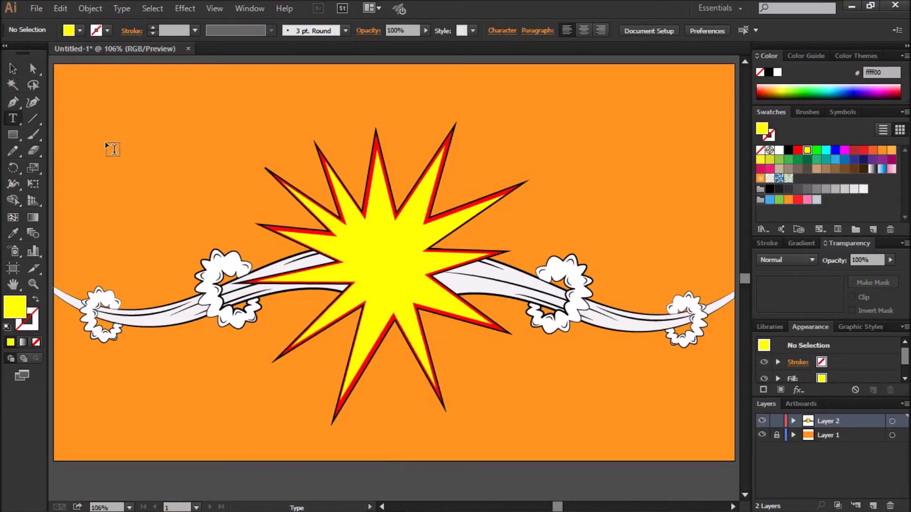
{"action": "left_click", "coordinate": [168, 177]}
{"action": "type", "text": "BANG!"}
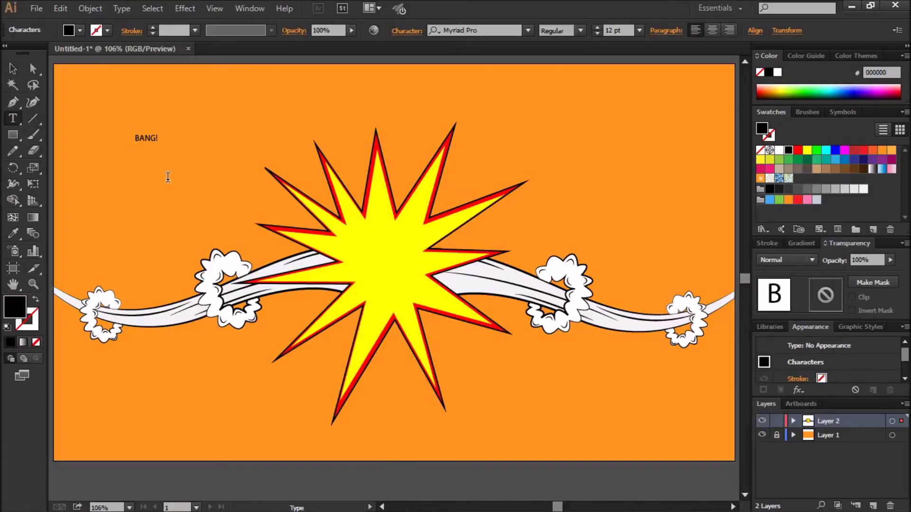
{"action": "key", "text": "ctrl+a"}
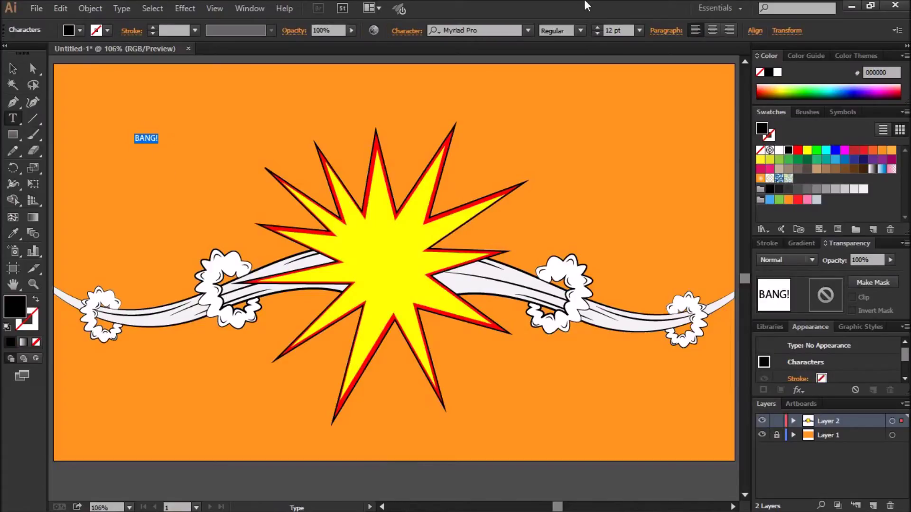
{"action": "left_click", "coordinate": [663, 264]}
{"action": "key", "text": "Escape"}
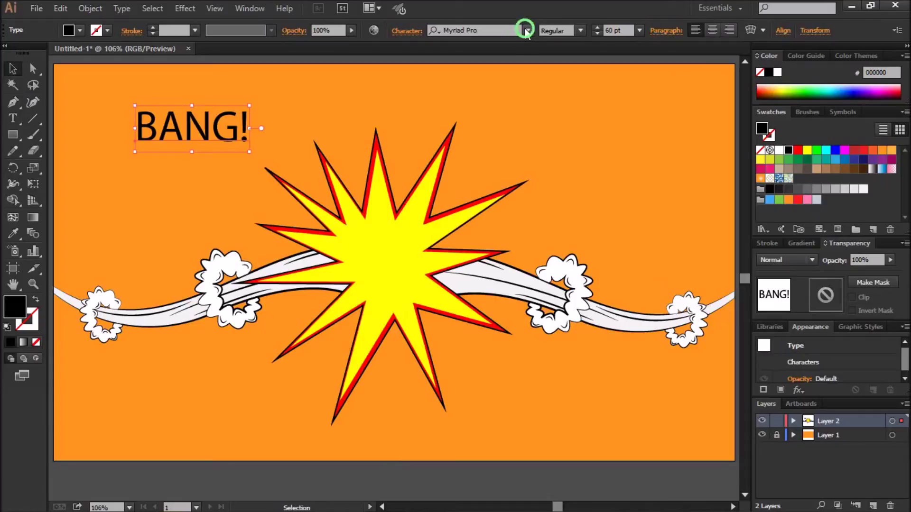
Set BANG! in Poplar Std Black and enlarge it to about 92 pt.
{"action": "left_click", "coordinate": [526, 30]}
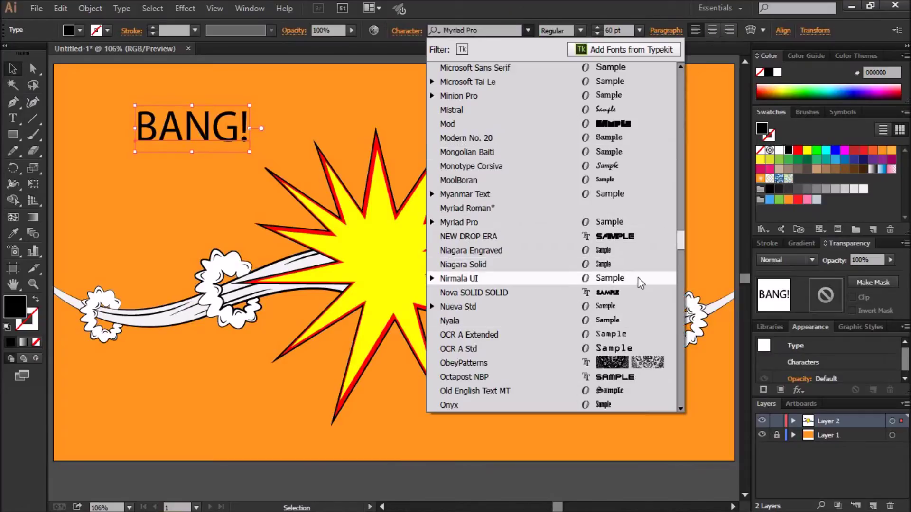
{"action": "scroll", "coordinate": [641, 283], "scroll_direction": "down", "scroll_amount": 3}
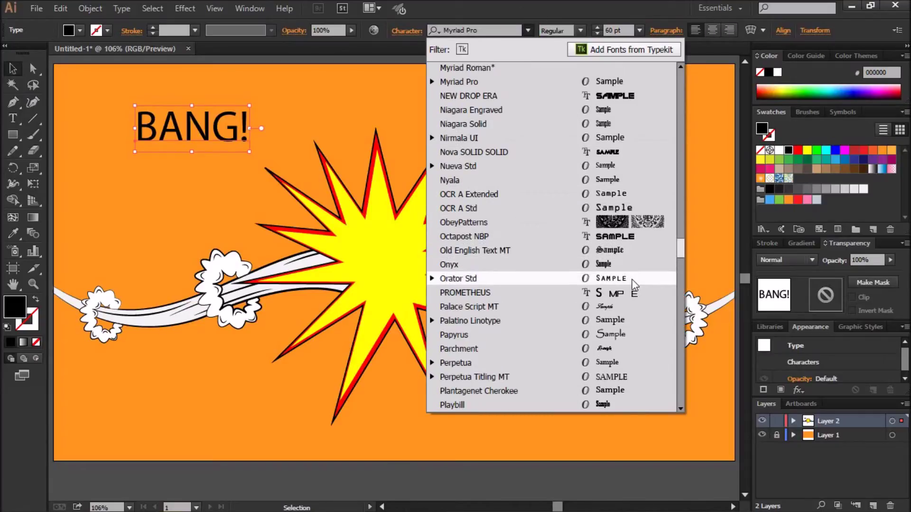
{"action": "scroll", "coordinate": [632, 284], "scroll_direction": "down", "scroll_amount": 2}
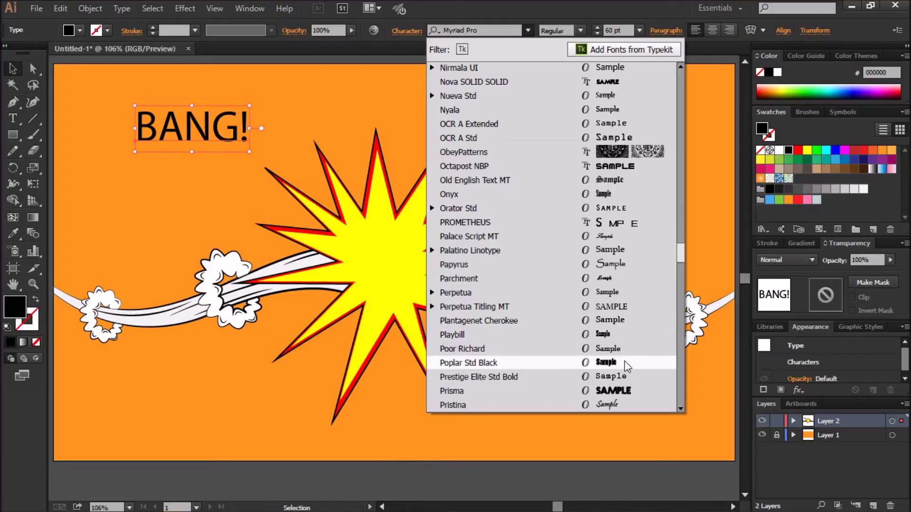
{"action": "left_click", "coordinate": [627, 364]}
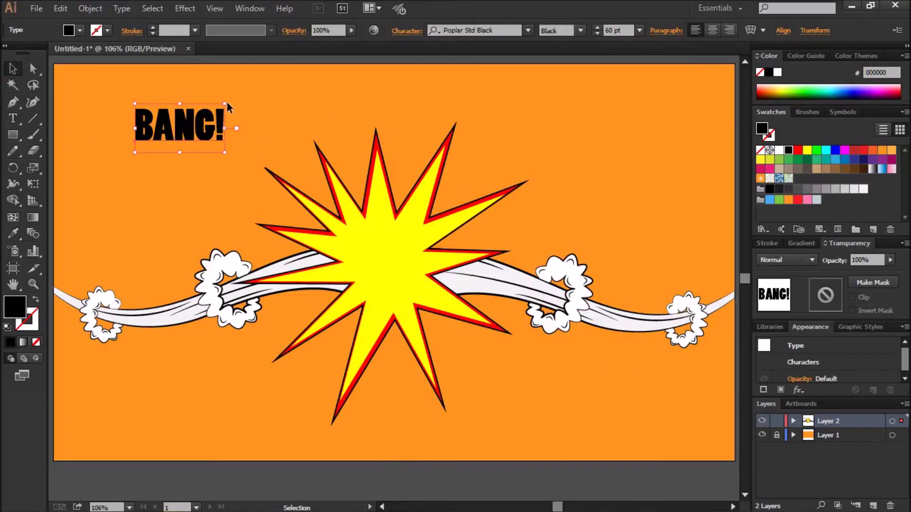
{"action": "left_click_drag", "start_coordinate": [227, 104], "coordinate": [272, 76]}
{"action": "left_click_drag", "start_coordinate": [231, 121], "coordinate": [227, 168]}
{"action": "right_click", "coordinate": [226, 168]}
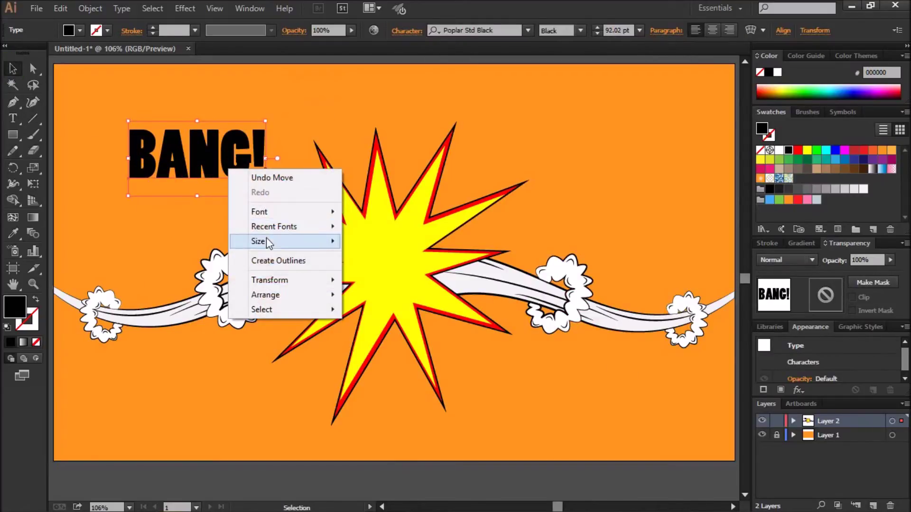
Convert BANG! to outlines and fill it red with a 2 px black stroke.
{"action": "left_click", "coordinate": [287, 260]}
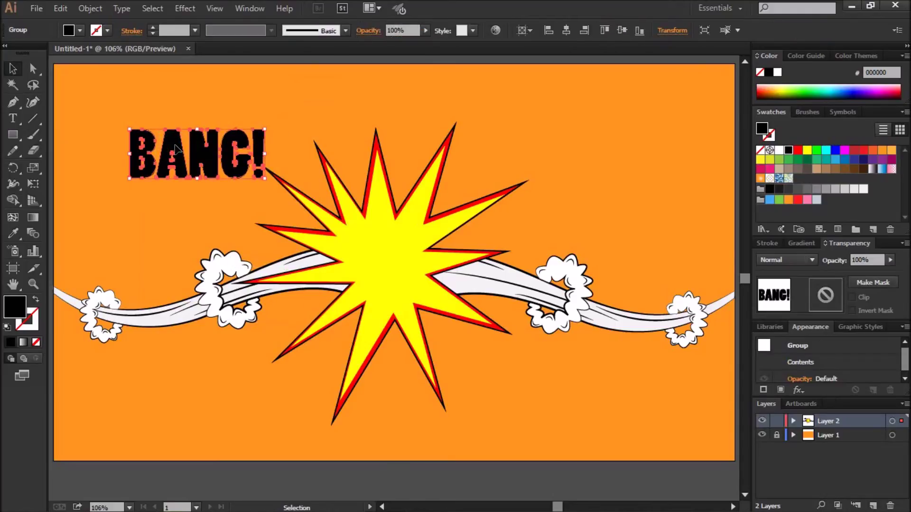
{"action": "left_click", "coordinate": [798, 151]}
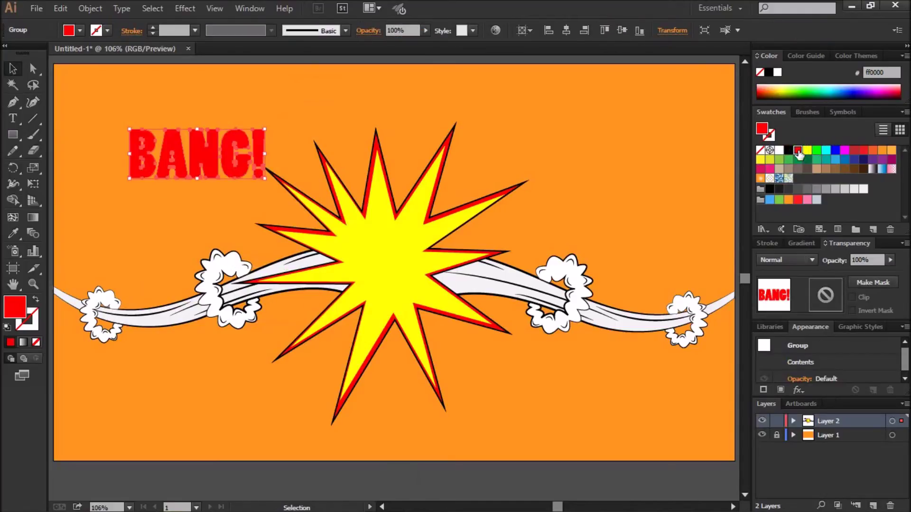
{"action": "left_click", "coordinate": [109, 30]}
{"action": "left_click", "coordinate": [32, 50]}
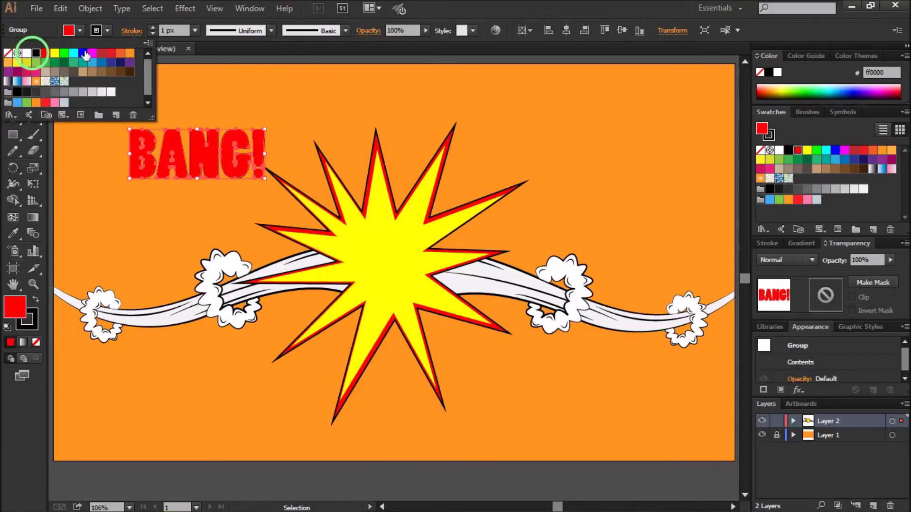
{"action": "left_click", "coordinate": [152, 29]}
{"action": "left_click", "coordinate": [183, 90]}
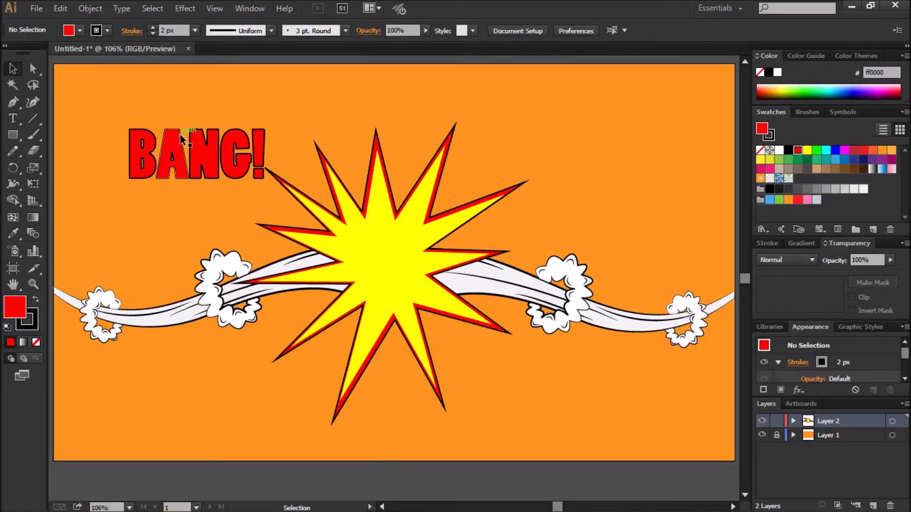
Ungroup the letters and tilt or nudge each of B, A, N, G and !
{"action": "left_click", "coordinate": [181, 135]}
{"action": "right_click", "coordinate": [180, 134]}
{"action": "left_click", "coordinate": [218, 209]}
{"action": "left_click", "coordinate": [190, 92]}
{"action": "mouse_move", "coordinate": [176, 138]}
{"action": "left_mouse_down"}
{"action": "mouse_move", "coordinate": [194, 127]}
{"action": "mouse_move", "coordinate": [224, 132]}
{"action": "mouse_move", "coordinate": [209, 156]}
{"action": "left_mouse_up"}
{"action": "left_click", "coordinate": [204, 152]}
{"action": "left_click", "coordinate": [240, 152]}
{"action": "mouse_move", "coordinate": [244, 124]}
{"action": "left_mouse_down"}
{"action": "mouse_move", "coordinate": [269, 126]}
{"action": "mouse_move", "coordinate": [265, 138]}
{"action": "left_mouse_up"}
{"action": "left_click", "coordinate": [261, 151]}
{"action": "left_click", "coordinate": [145, 137]}
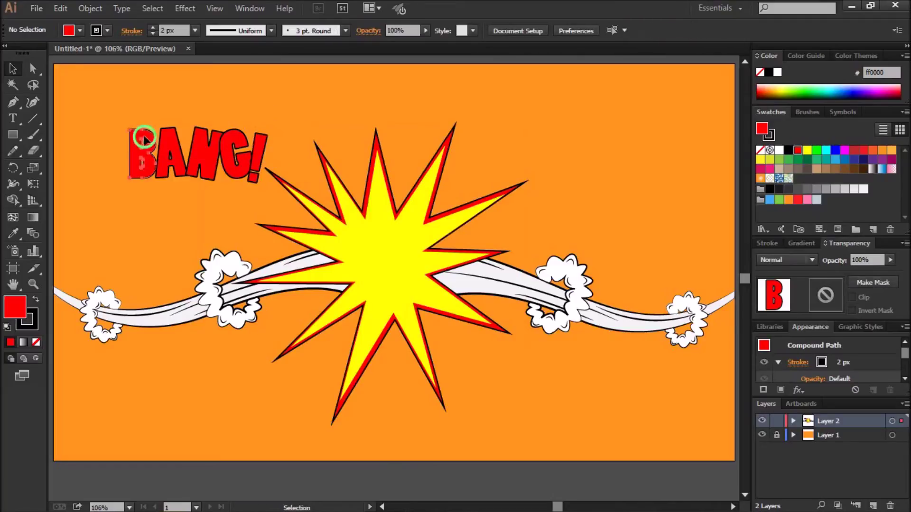
{"action": "left_click_drag", "start_coordinate": [155, 124], "coordinate": [184, 111]}
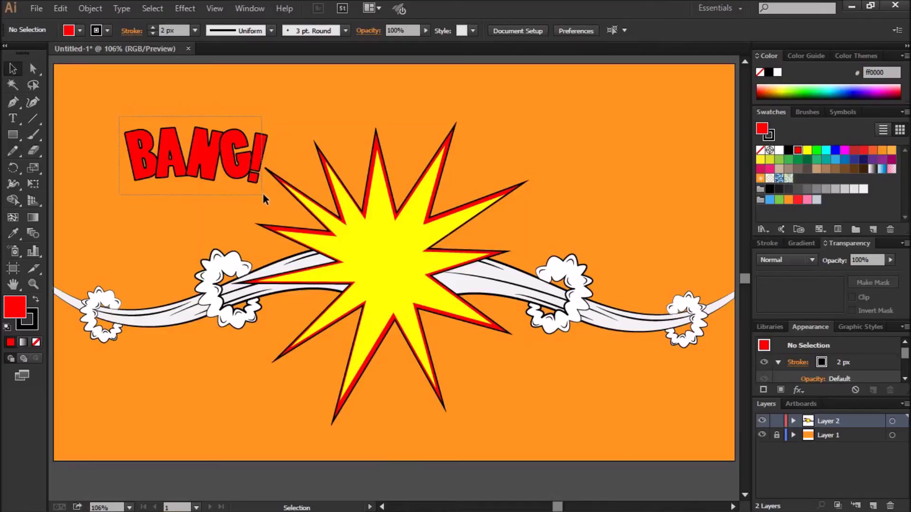
Group BANG! and add a yellow copy behind it, nudged down, with a 4 px stroke.
{"action": "left_click", "coordinate": [258, 179]}
{"action": "key", "text": "ctrl+g"}
{"action": "right_click", "coordinate": [236, 153]}
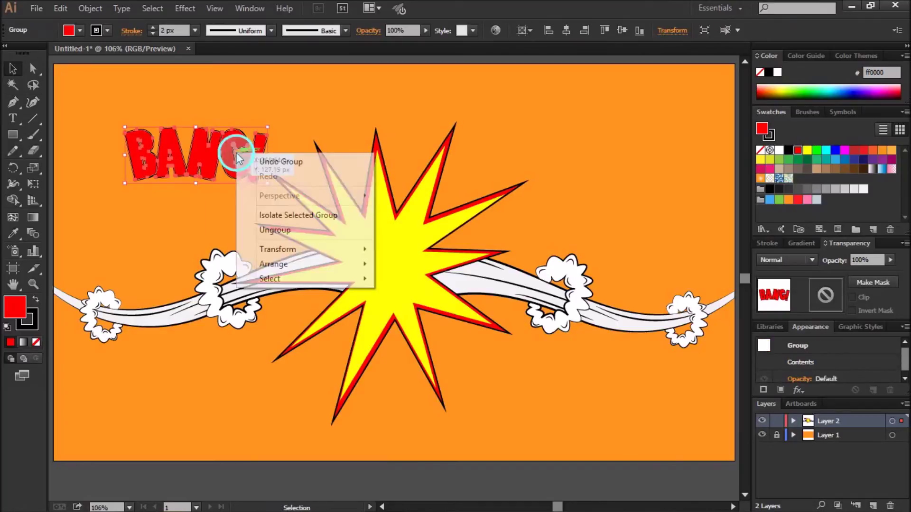
{"action": "left_click", "coordinate": [49, 13]}
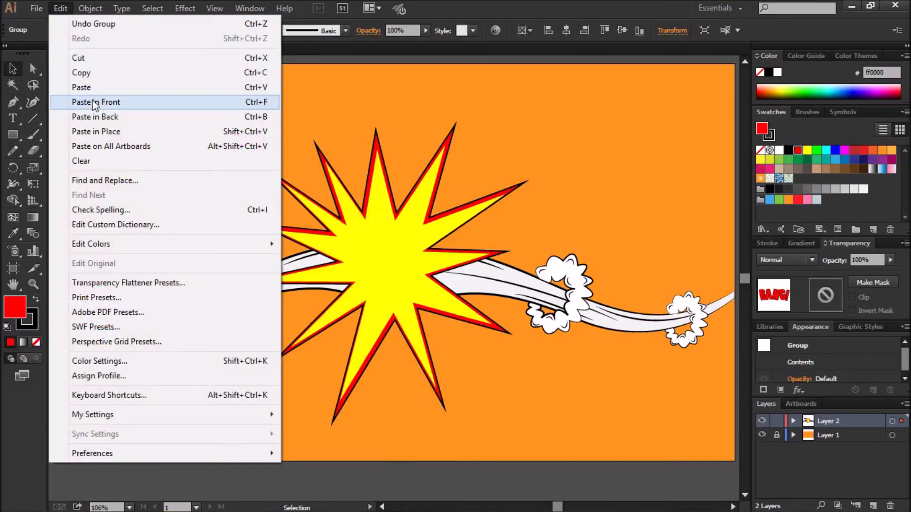
{"action": "left_click", "coordinate": [98, 102]}
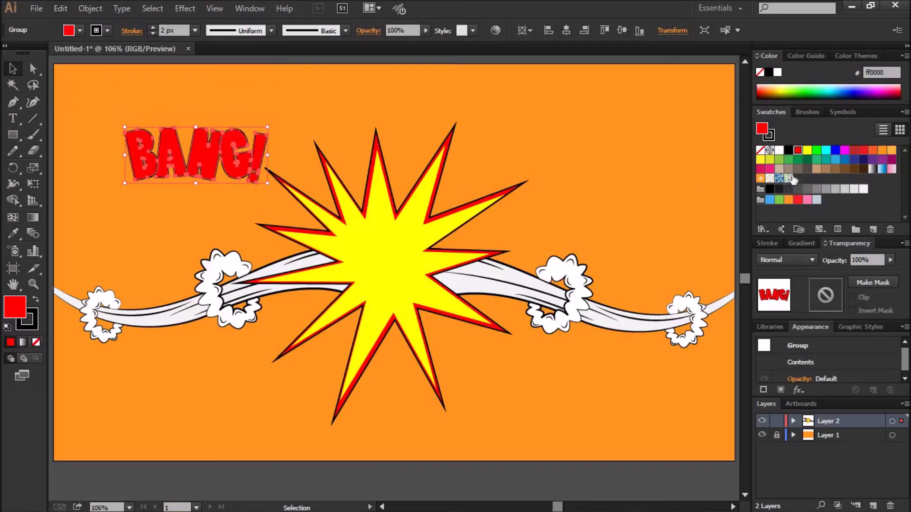
{"action": "left_click", "coordinate": [807, 150]}
{"action": "key", "text": "a"}
{"action": "key", "text": "ctrl+bracketleft"}
{"action": "key", "text": "v"}
{"action": "key", "text": "Down"}
{"action": "key", "text": "Down"}
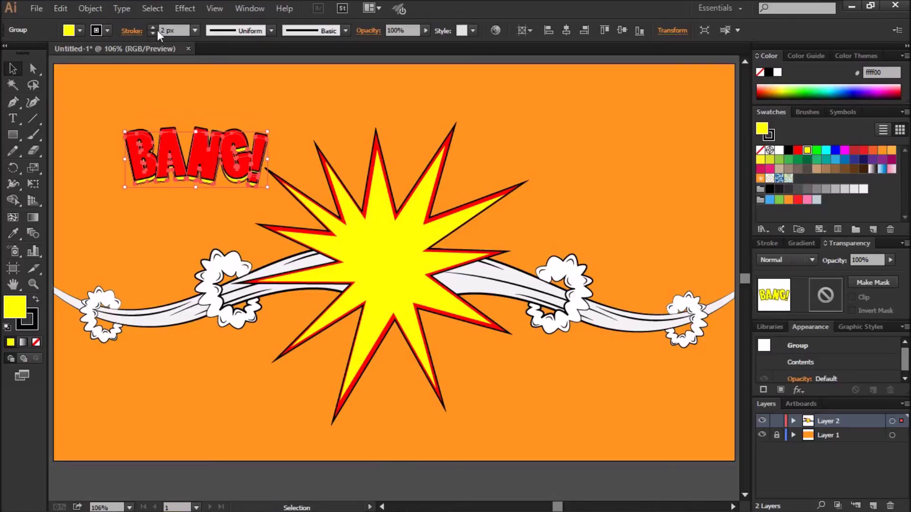
{"action": "left_click", "coordinate": [152, 27]}
{"action": "left_click", "coordinate": [153, 27]}
Move the red and yellow BANG! onto the starburst centre and enlarge it.
{"action": "left_click_drag", "start_coordinate": [100, 115], "coordinate": [261, 187]}
{"action": "left_click_drag", "start_coordinate": [220, 163], "coordinate": [412, 269]}
{"action": "left_click", "coordinate": [534, 133]}
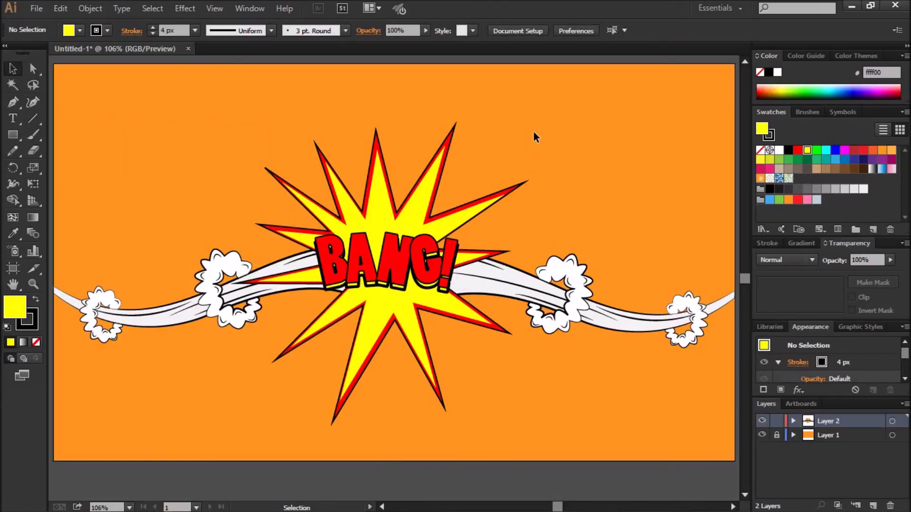
{"action": "left_click", "coordinate": [439, 271]}
{"action": "mouse_move", "coordinate": [457, 235]}
{"action": "left_mouse_down"}
{"action": "mouse_move", "coordinate": [469, 221]}
{"action": "mouse_move", "coordinate": [406, 258]}
{"action": "left_mouse_up"}
{"action": "left_click", "coordinate": [502, 199]}
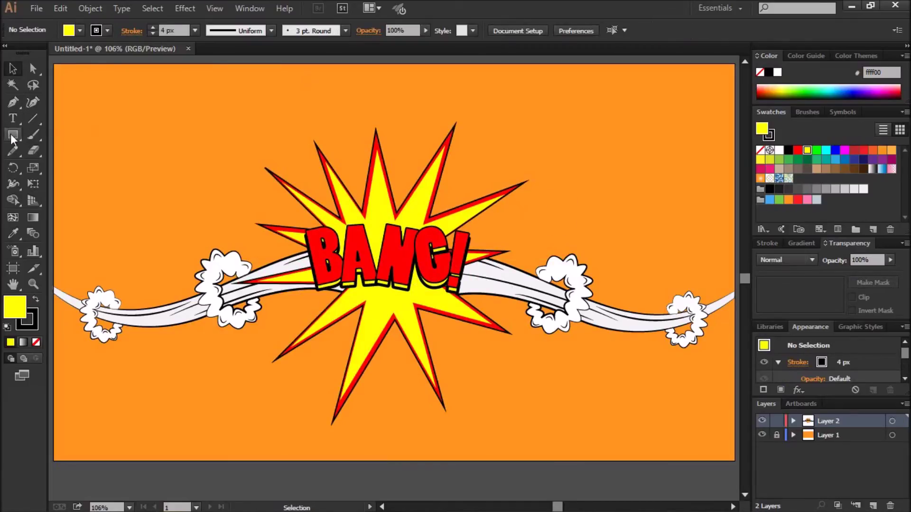
Draw a small red star with the Star Tool and scatter copies around the burst.
{"action": "left_click_drag", "start_coordinate": [12, 136], "coordinate": [56, 195]}
{"action": "left_click_drag", "start_coordinate": [150, 146], "coordinate": [160, 148]}
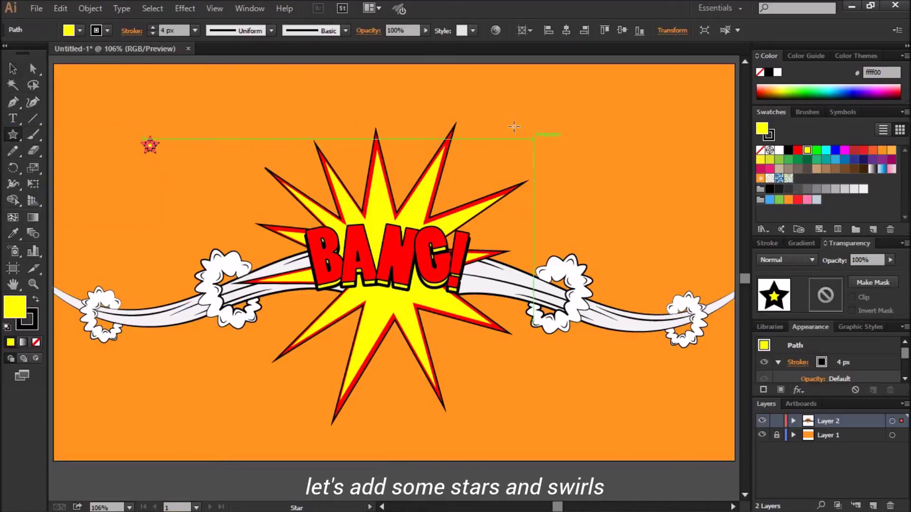
{"action": "left_click", "coordinate": [12, 68]}
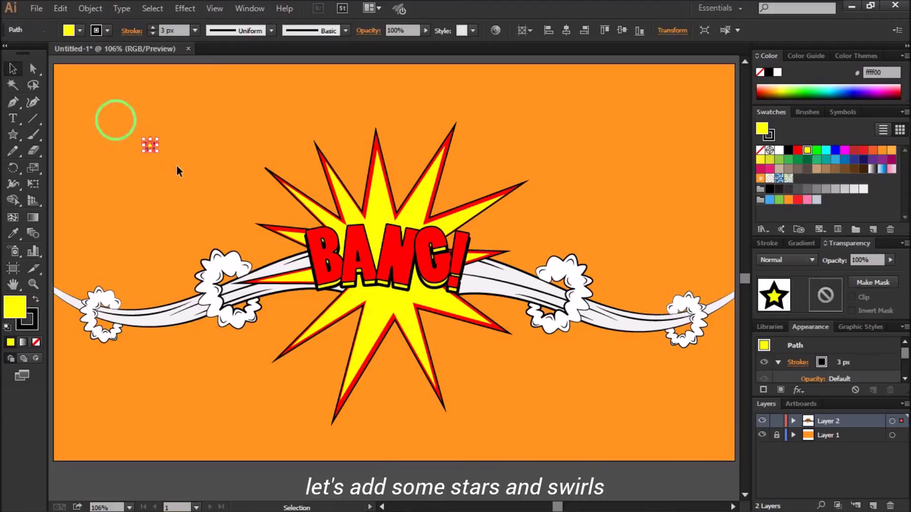
{"action": "left_click", "coordinate": [798, 150]}
{"action": "mouse_move", "coordinate": [150, 145]}
{"action": "left_mouse_down"}
{"action": "mouse_move", "coordinate": [194, 164]}
{"action": "mouse_move", "coordinate": [284, 94]}
{"action": "mouse_move", "coordinate": [359, 159]}
{"action": "mouse_move", "coordinate": [514, 108]}
{"action": "left_mouse_up"}
{"action": "mouse_move", "coordinate": [516, 170]}
{"action": "left_mouse_down"}
{"action": "mouse_move", "coordinate": [539, 345]}
{"action": "mouse_move", "coordinate": [401, 367]}
{"action": "mouse_move", "coordinate": [290, 370]}
{"action": "mouse_move", "coordinate": [292, 309]}
{"action": "mouse_move", "coordinate": [181, 380]}
{"action": "left_mouse_up"}
{"action": "key", "text": "ctrl+shift+a"}
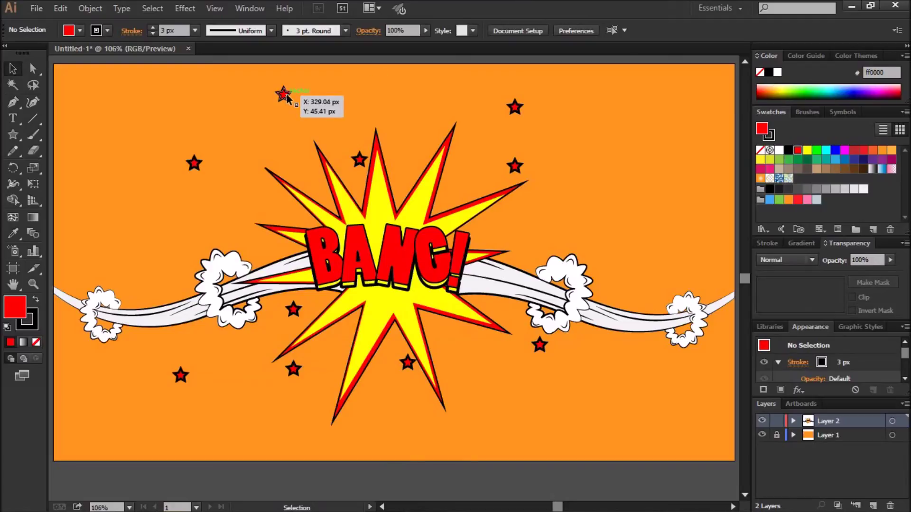
Draw straight Pen action lines at the left, upper left and top of the burst.
{"action": "key", "text": "p"}
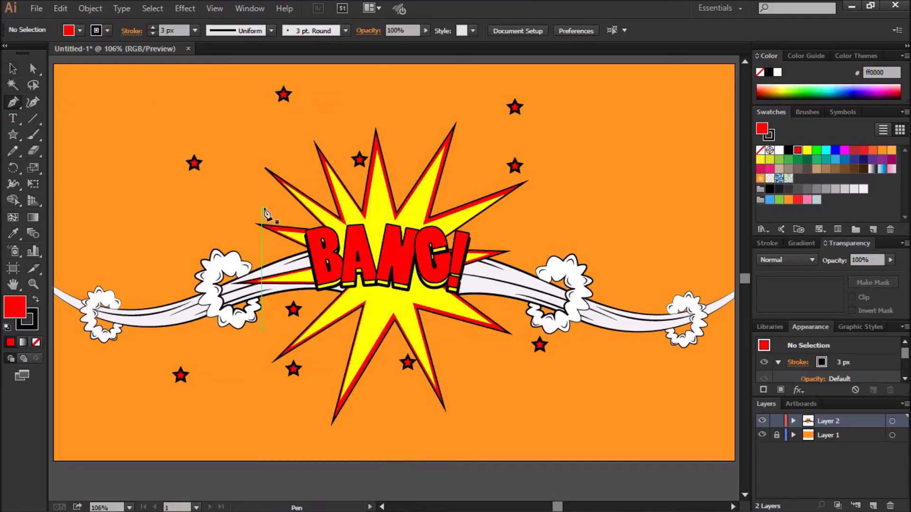
{"action": "left_click", "coordinate": [261, 208]}
{"action": "left_click", "coordinate": [201, 184]}
{"action": "left_click", "coordinate": [222, 132]}
{"action": "left_click", "coordinate": [245, 145]}
{"action": "left_click", "coordinate": [306, 165]}
{"action": "left_click", "coordinate": [248, 110]}
{"action": "left_click", "coordinate": [353, 132]}
{"action": "left_click", "coordinate": [345, 83]}
Add more action lines at the top, upper right and right of the burst.
{"action": "left_click", "coordinate": [402, 125]}
{"action": "left_click", "coordinate": [414, 82]}
{"action": "left_click", "coordinate": [474, 121]}
{"action": "left_click", "coordinate": [503, 71]}
{"action": "left_click", "coordinate": [493, 155]}
{"action": "left_click", "coordinate": [570, 110]}
{"action": "left_click", "coordinate": [536, 202]}
{"action": "left_click", "coordinate": [612, 173]}
Draw further action lines on the right, lower right and below the burst.
{"action": "key", "text": "ctrl+a"}
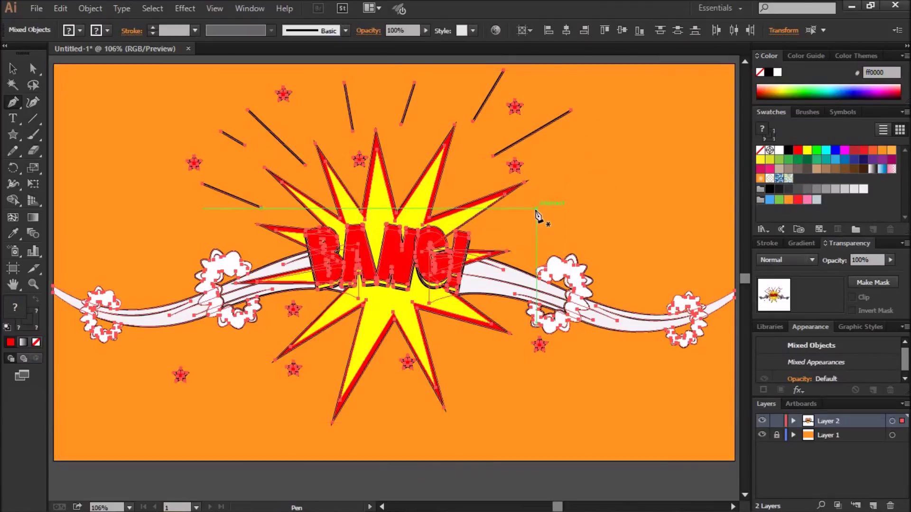
{"action": "key", "text": "v"}
{"action": "left_click", "coordinate": [112, 142]}
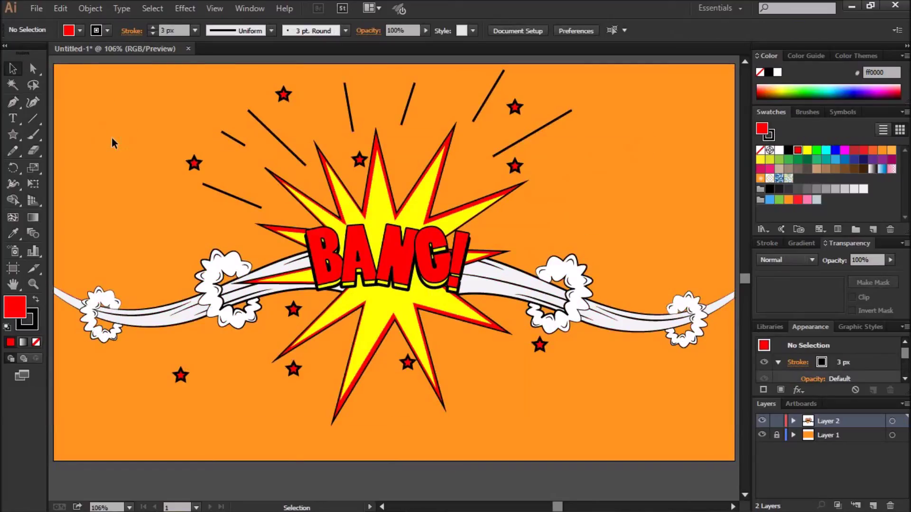
{"action": "left_click", "coordinate": [13, 102]}
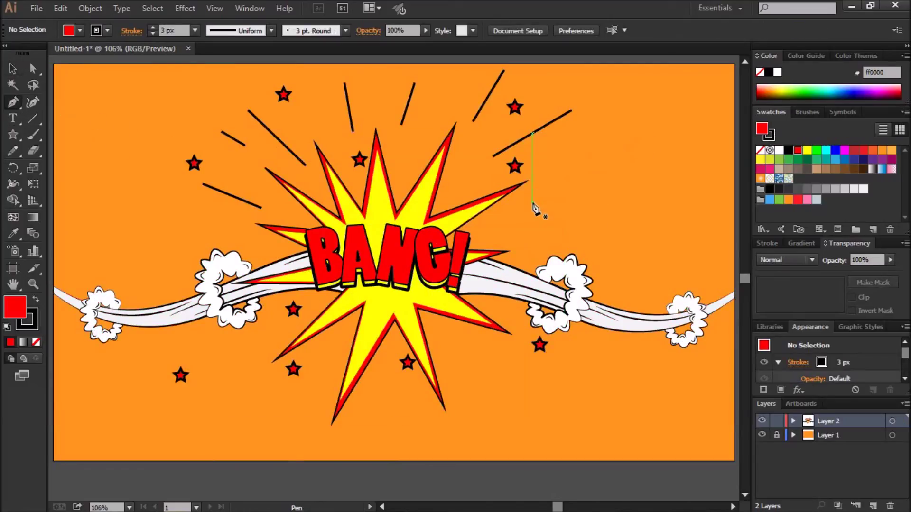
{"action": "left_click", "coordinate": [533, 202]}
{"action": "left_click", "coordinate": [577, 187]}
{"action": "left_click", "coordinate": [500, 366]}
{"action": "left_click", "coordinate": [533, 397]}
{"action": "left_click", "coordinate": [444, 338]}
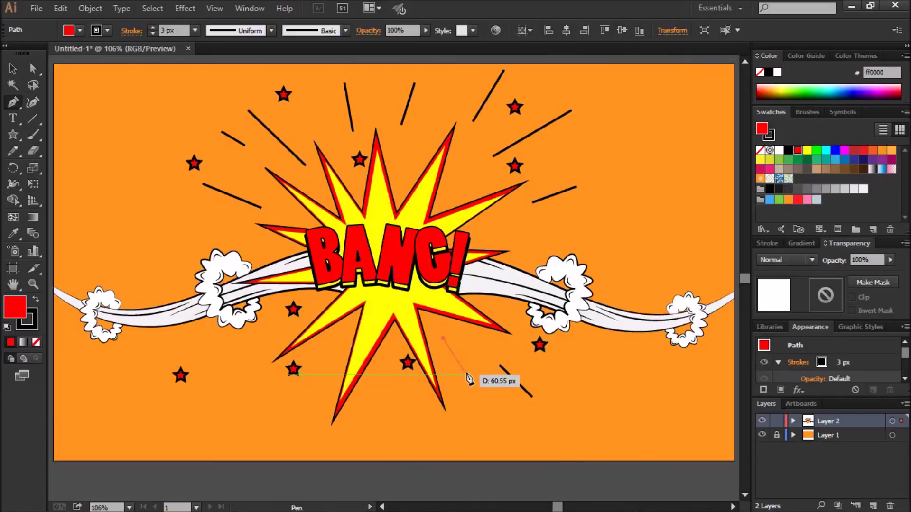
{"action": "left_click", "coordinate": [462, 368]}
Add a vertical line beneath the burst and short lines at the lower left.
{"action": "left_click", "coordinate": [397, 393]}
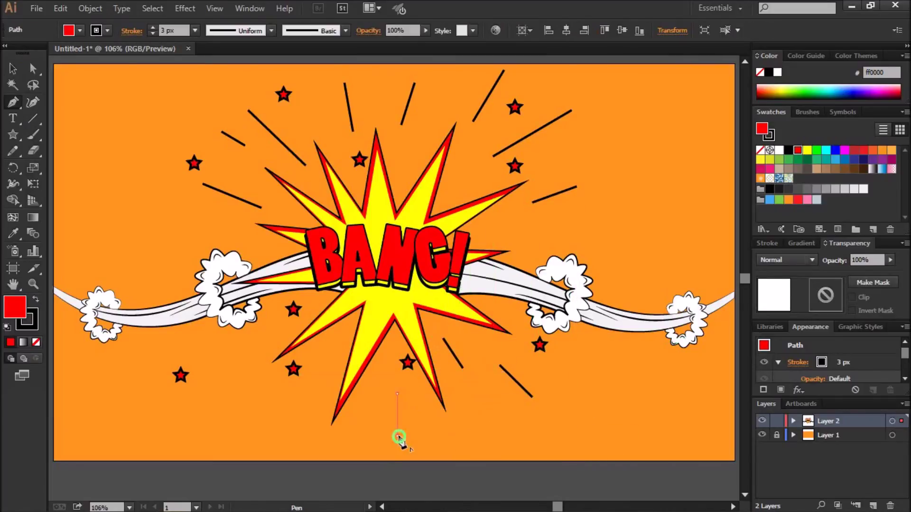
{"action": "left_click", "coordinate": [398, 435]}
{"action": "left_click", "coordinate": [323, 387]}
{"action": "left_click", "coordinate": [306, 430]}
{"action": "left_click", "coordinate": [272, 387]}
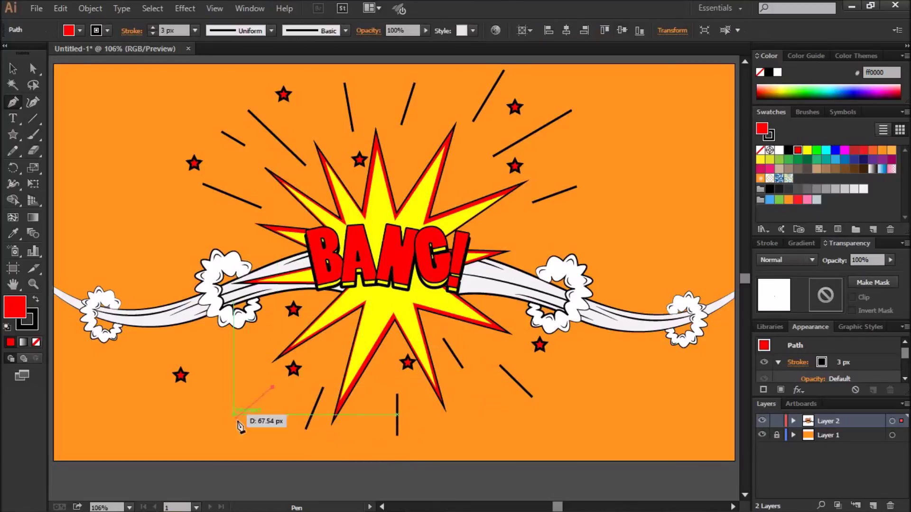
{"action": "left_click", "coordinate": [258, 404]}
{"action": "left_click", "coordinate": [255, 335]}
{"action": "left_click", "coordinate": [216, 364]}
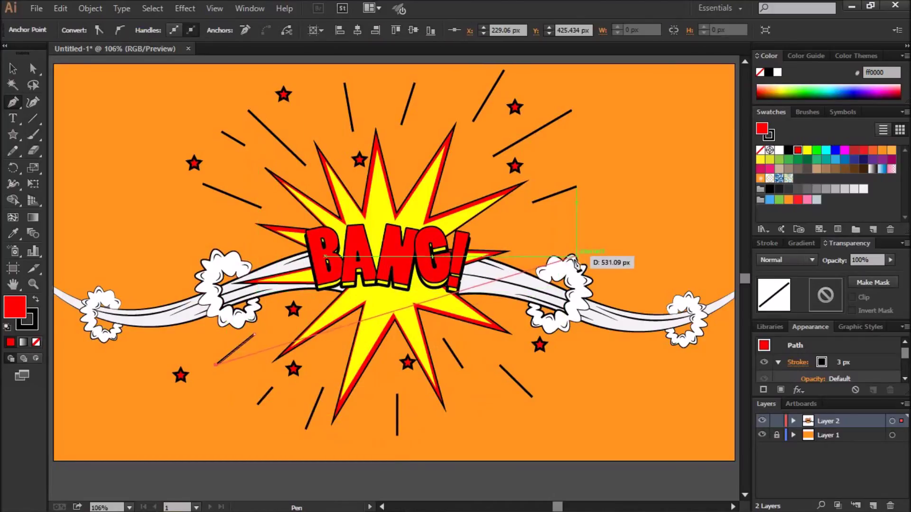
Select all the action lines radiating around the burst.
{"action": "left_click", "coordinate": [13, 68]}
{"action": "left_click_drag", "start_coordinate": [197, 211], "coordinate": [313, 107]}
{"action": "left_click", "coordinate": [351, 118], "text": "shift"}
{"action": "left_click", "coordinate": [408, 104], "text": "shift"}
{"action": "left_click", "coordinate": [489, 95], "text": "shift"}
{"action": "left_click", "coordinate": [531, 132], "text": "shift"}
{"action": "left_click", "coordinate": [552, 193], "text": "shift"}
{"action": "left_click", "coordinate": [453, 353], "text": "shift"}
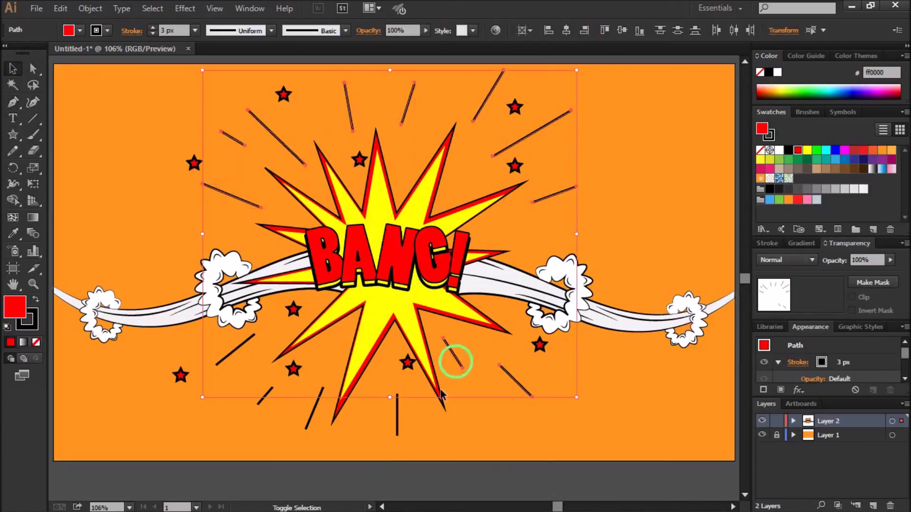
{"action": "left_click", "coordinate": [397, 425], "text": "shift"}
{"action": "left_click", "coordinate": [310, 422], "text": "shift"}
Give the selected lines a tapered width profile, then duplicate a star near the top.
{"action": "left_click", "coordinate": [271, 30]}
{"action": "left_click", "coordinate": [244, 132]}
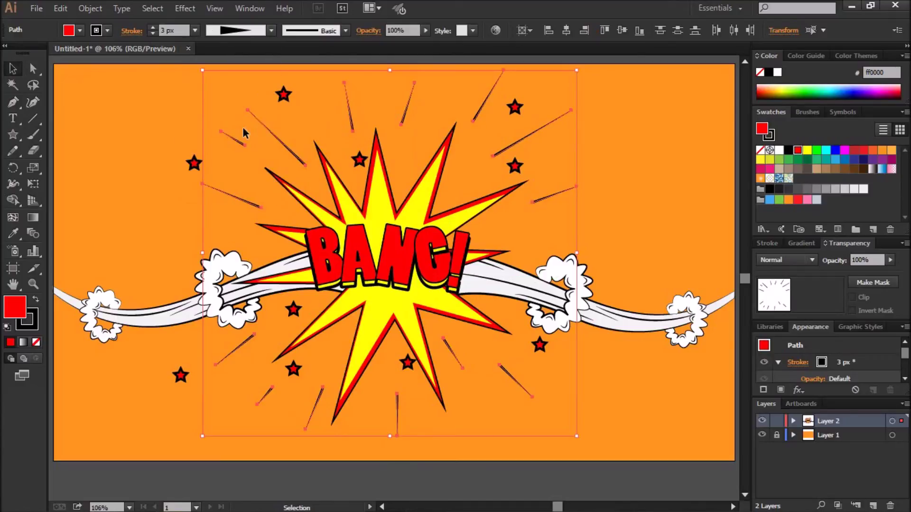
{"action": "left_click", "coordinate": [650, 189]}
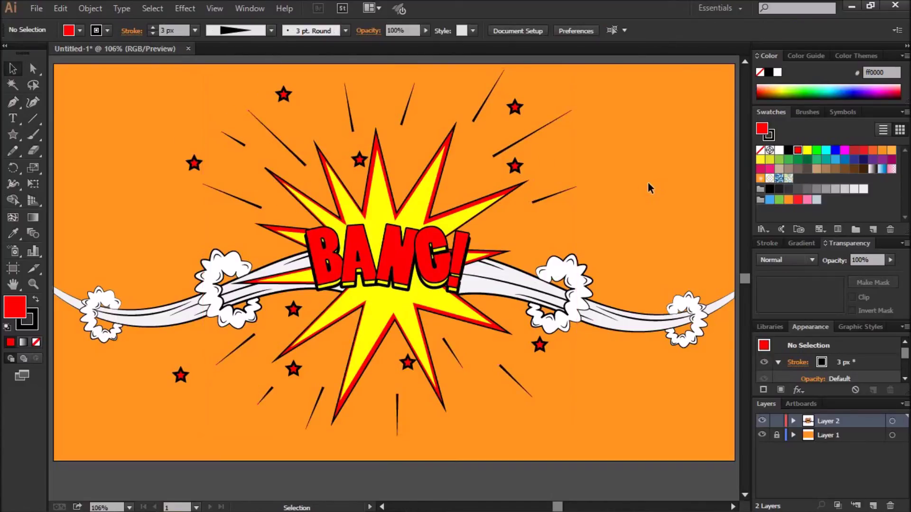
{"action": "left_click_drag", "start_coordinate": [516, 168], "coordinate": [452, 102]}
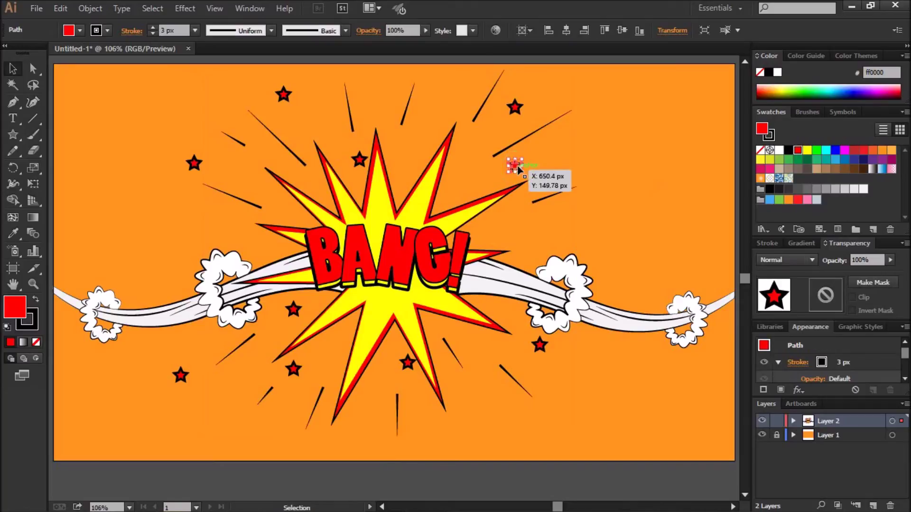
Make the star copy yellow and place another copy left of the burst.
{"action": "left_click", "coordinate": [807, 150]}
{"action": "mouse_move", "coordinate": [451, 101]}
{"action": "left_mouse_down"}
{"action": "mouse_move", "coordinate": [407, 143]}
{"action": "mouse_move", "coordinate": [299, 175]}
{"action": "mouse_move", "coordinate": [281, 338]}
{"action": "mouse_move", "coordinate": [512, 410]}
{"action": "left_mouse_up"}
{"action": "left_click", "coordinate": [648, 476]}
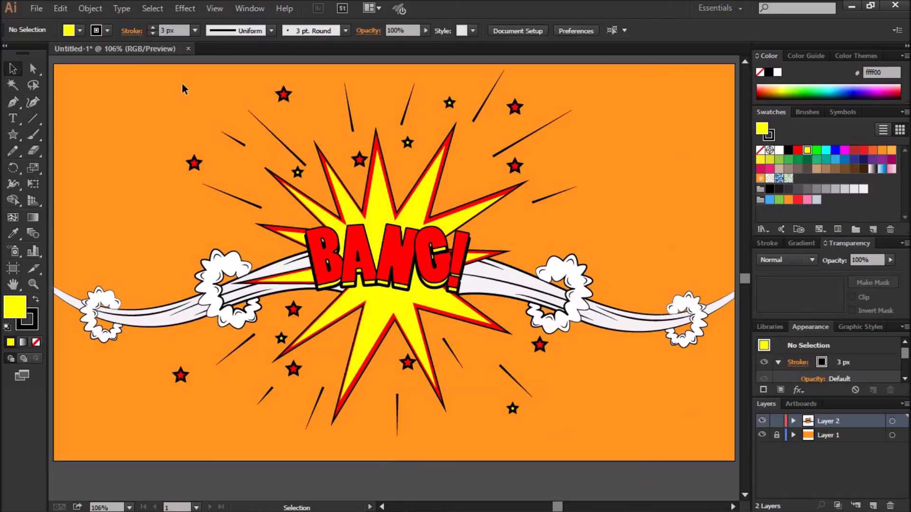
Draw a spiral at the upper left with a tapered elliptical width profile.
{"action": "left_click", "coordinate": [13, 137]}
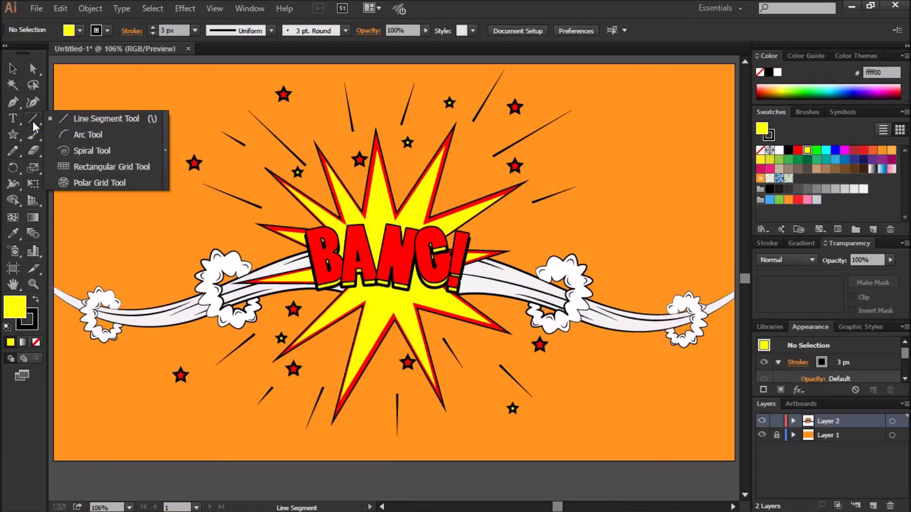
{"action": "left_click_drag", "start_coordinate": [29, 120], "coordinate": [131, 150]}
{"action": "left_click", "coordinate": [272, 30]}
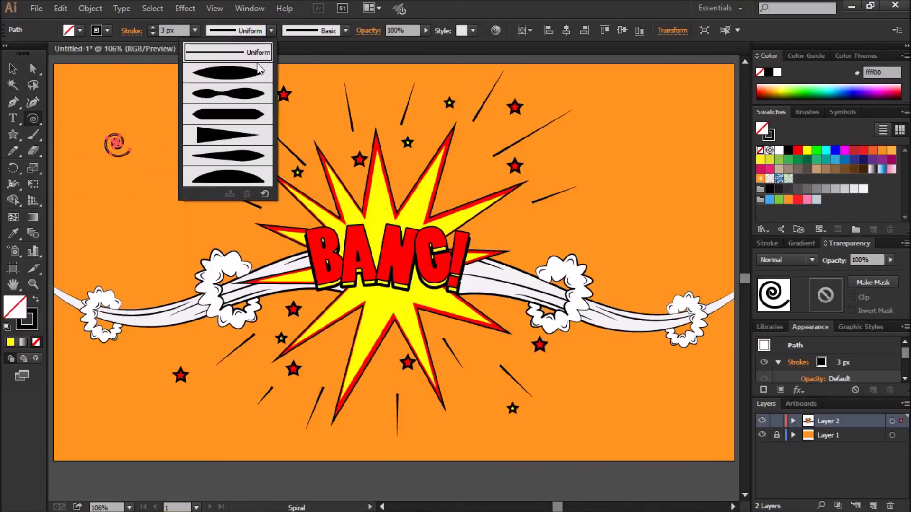
{"action": "left_click", "coordinate": [252, 72]}
{"action": "left_click", "coordinate": [12, 70]}
Copy a spiral to the right of the burst and mirror it with Reflect.
{"action": "left_click", "coordinate": [138, 130]}
{"action": "mouse_move", "coordinate": [176, 139]}
{"action": "left_mouse_down"}
{"action": "mouse_move", "coordinate": [323, 113]}
{"action": "mouse_move", "coordinate": [548, 385]}
{"action": "mouse_move", "coordinate": [294, 410]}
{"action": "mouse_move", "coordinate": [337, 350]}
{"action": "mouse_move", "coordinate": [493, 229]}
{"action": "left_mouse_up"}
{"action": "right_click", "coordinate": [494, 230]}
{"action": "left_click", "coordinate": [667, 337]}
{"action": "key", "text": "Return"}
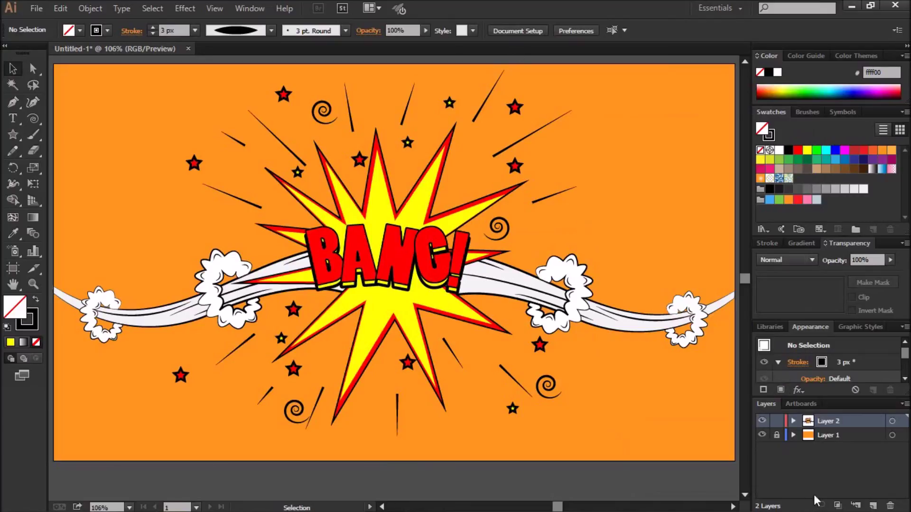
{"action": "left_click", "coordinate": [762, 436]}
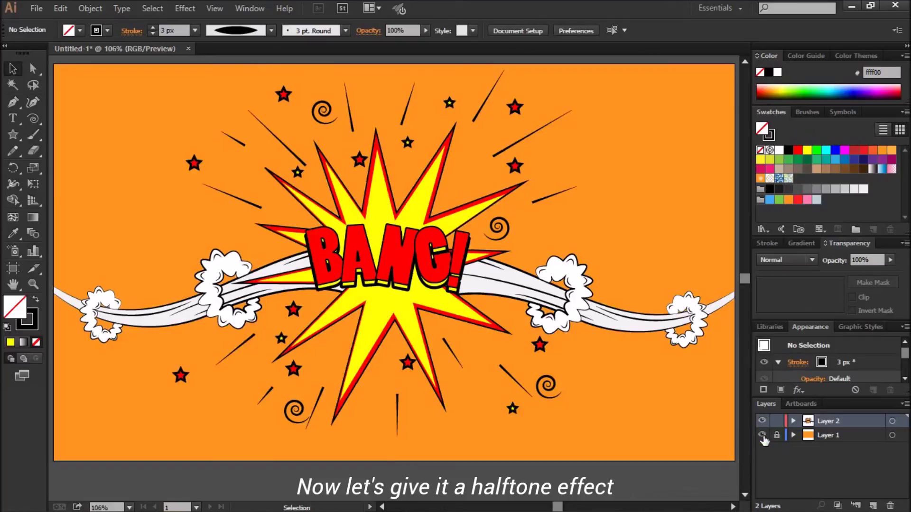
Unlock the background layer and paste a copy of the orange rectangle in front.
{"action": "left_click", "coordinate": [763, 421]}
{"action": "left_click", "coordinate": [763, 421]}
{"action": "left_click", "coordinate": [794, 435]}
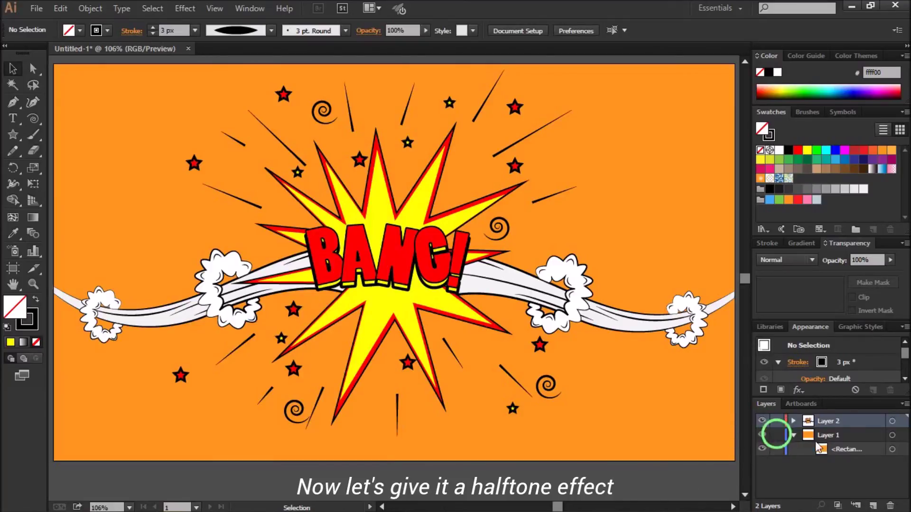
{"action": "left_click", "coordinate": [893, 449]}
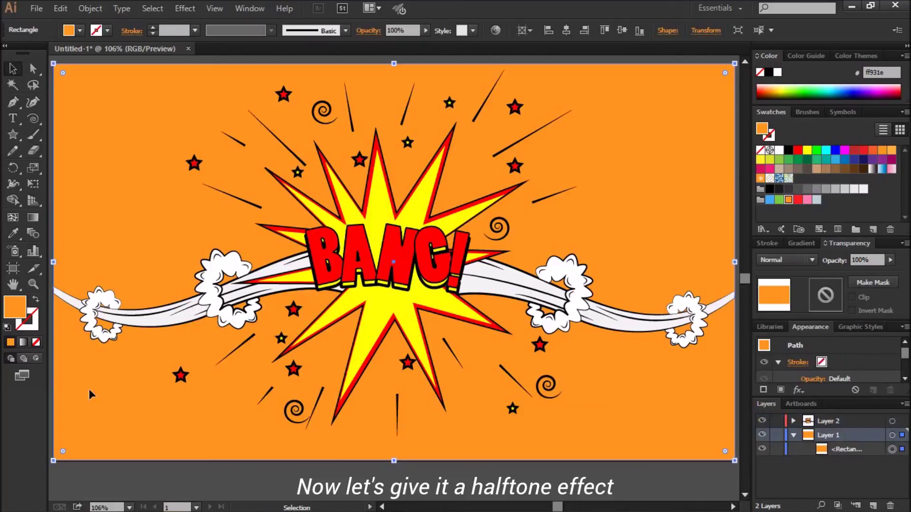
{"action": "key", "text": "ctrl+c"}
{"action": "key", "text": "ctrl+f"}
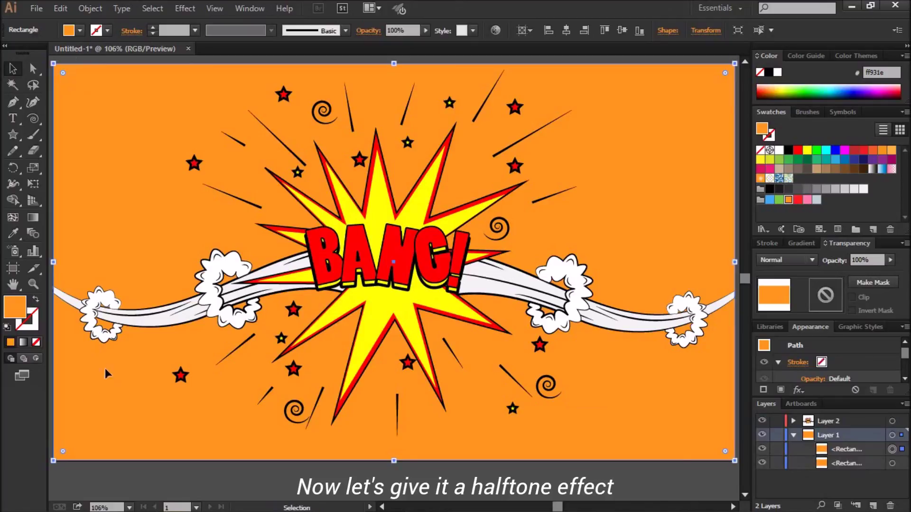
Fill the copy with the 0 to50% Dot Gradation pattern from Basic Graphics_Dots.
{"action": "left_click", "coordinate": [762, 229]}
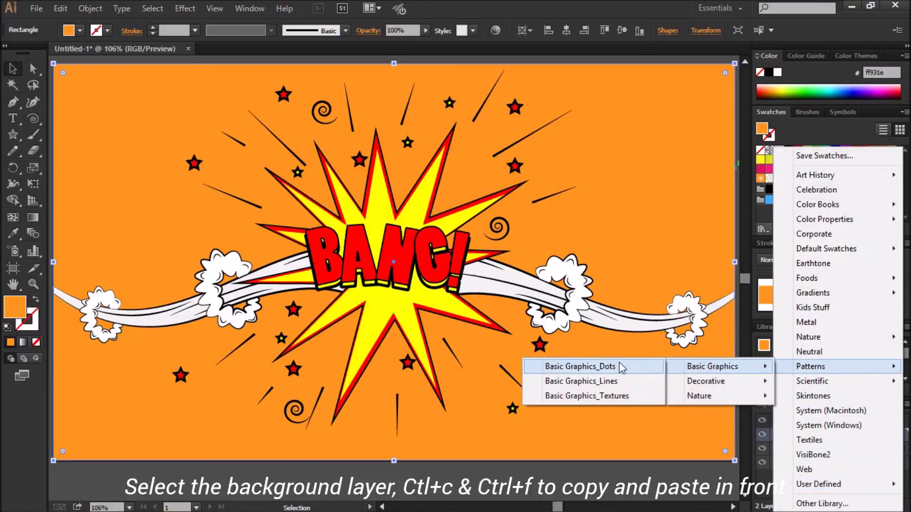
{"action": "left_click", "coordinate": [616, 365]}
{"action": "left_click", "coordinate": [426, 275]}
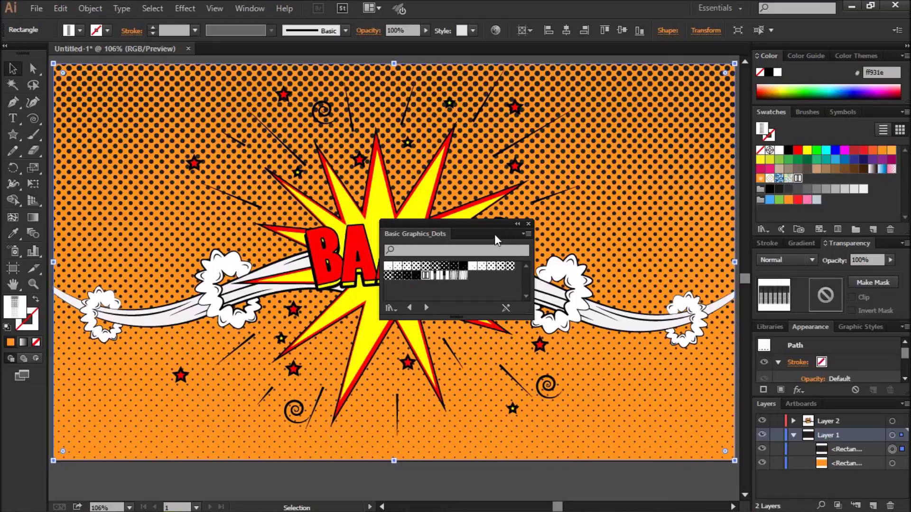
{"action": "left_click", "coordinate": [528, 224]}
{"action": "double_click", "coordinate": [799, 179]}
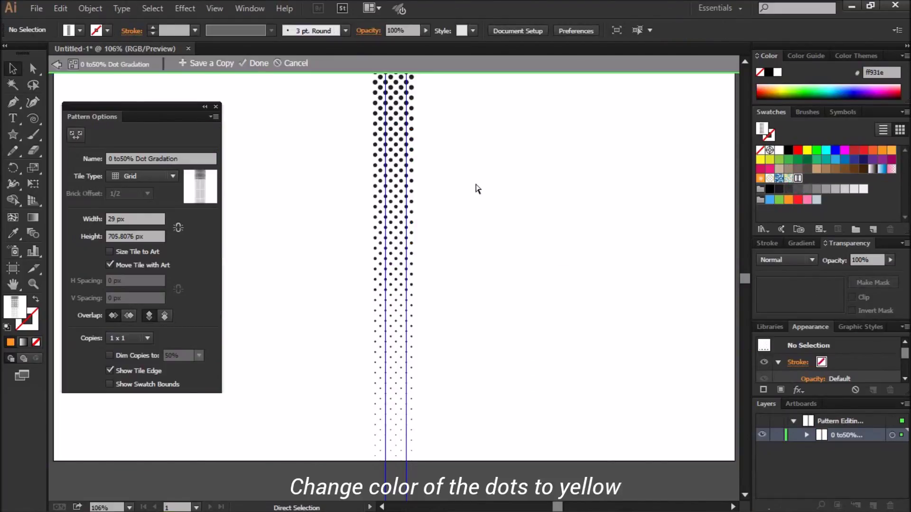
Recolour all dots in the pattern tile yellow and exit pattern editing.
{"action": "key", "text": "ctrl+a"}
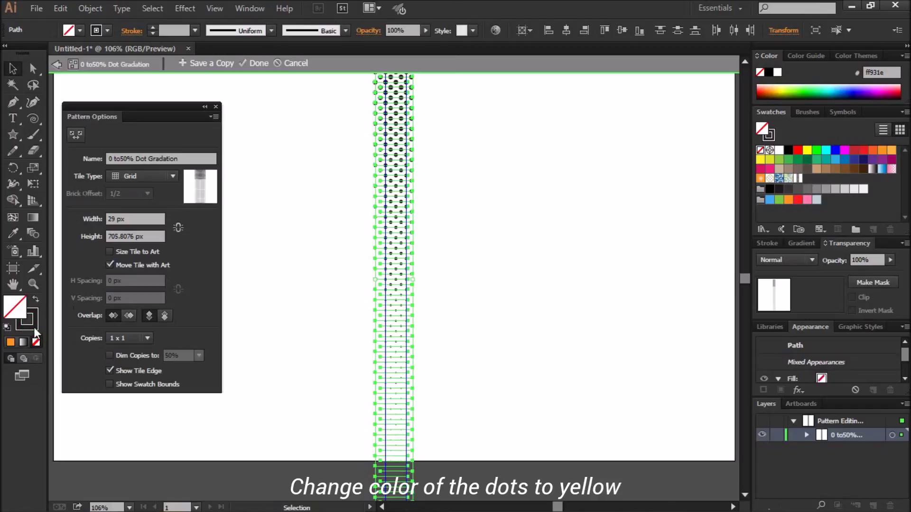
{"action": "left_click", "coordinate": [34, 329]}
{"action": "left_click", "coordinate": [806, 151]}
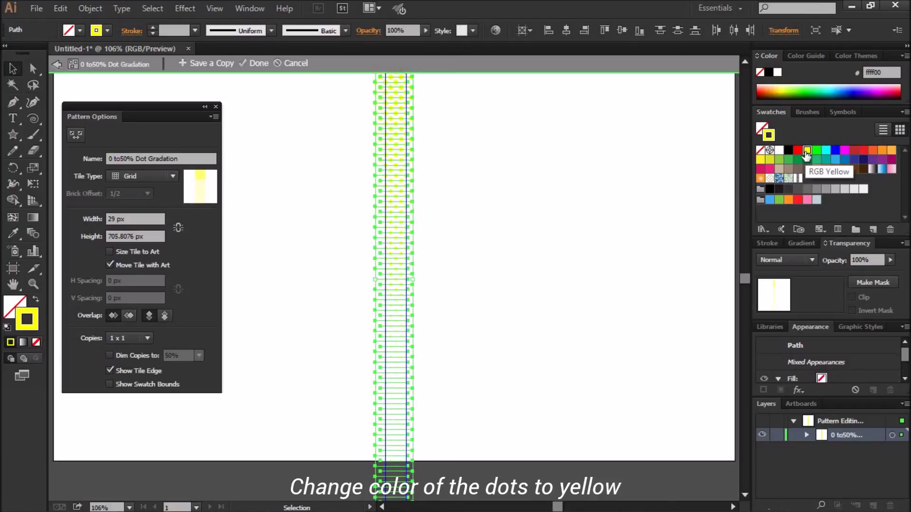
{"action": "double_click", "coordinate": [627, 250]}
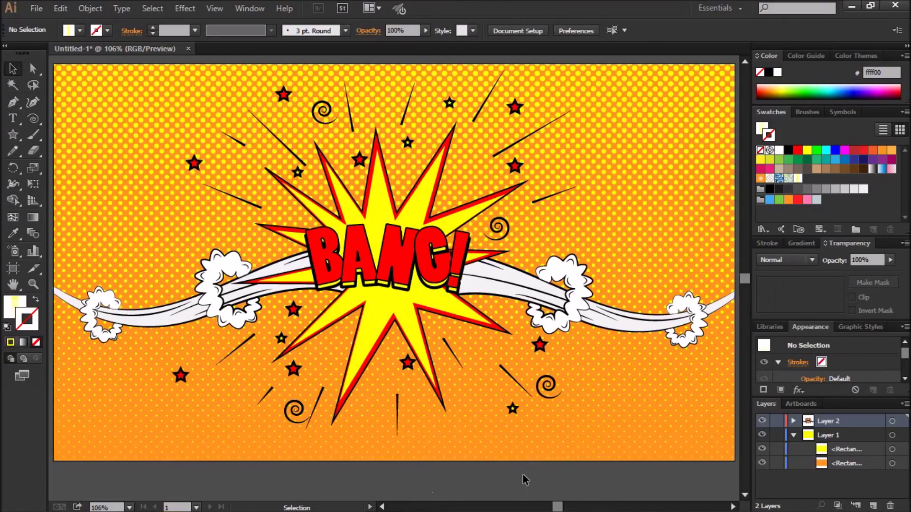
Try red and then blue background fills, restoring orange each time.
{"action": "left_click", "coordinate": [892, 463]}
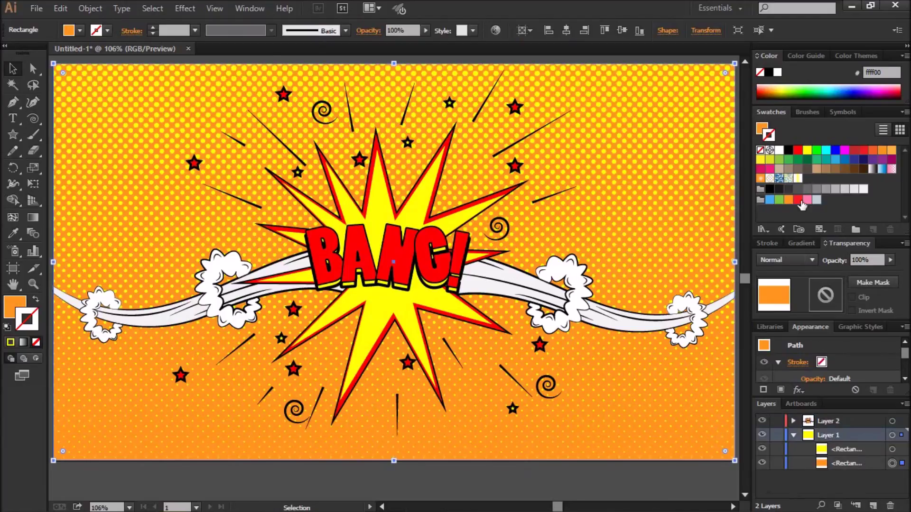
{"action": "left_click", "coordinate": [798, 150]}
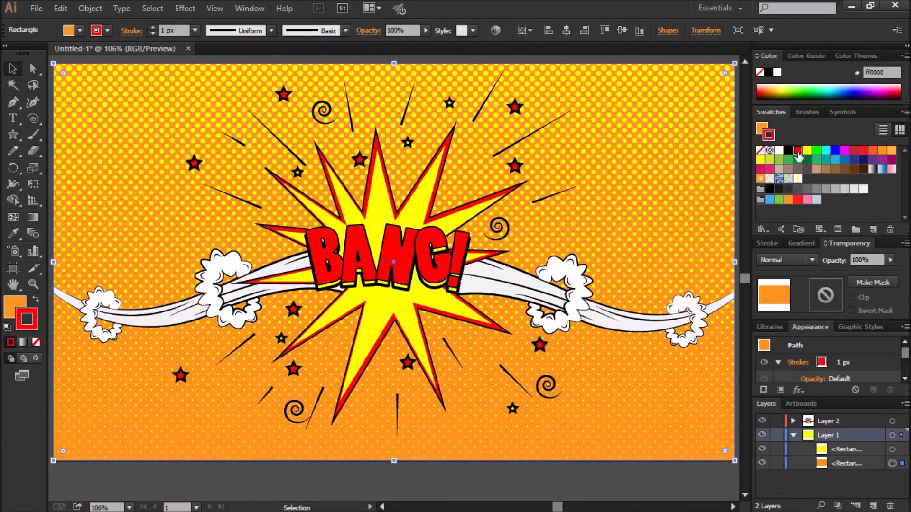
{"action": "left_click", "coordinate": [35, 299]}
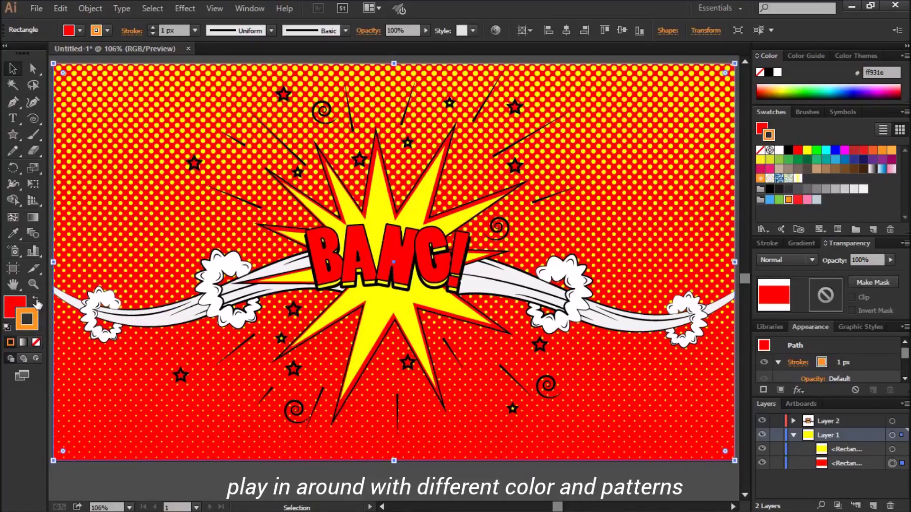
{"action": "left_click", "coordinate": [35, 301]}
{"action": "left_click", "coordinate": [771, 201]}
{"action": "left_click", "coordinate": [36, 302]}
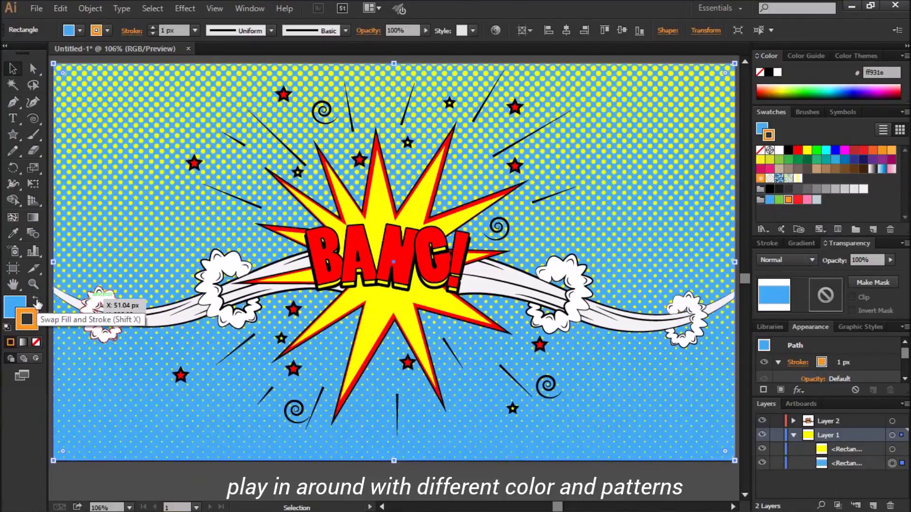
{"action": "left_click", "coordinate": [36, 302]}
View the finished artwork full screen, fitted to the window.
{"action": "left_click", "coordinate": [351, 467]}
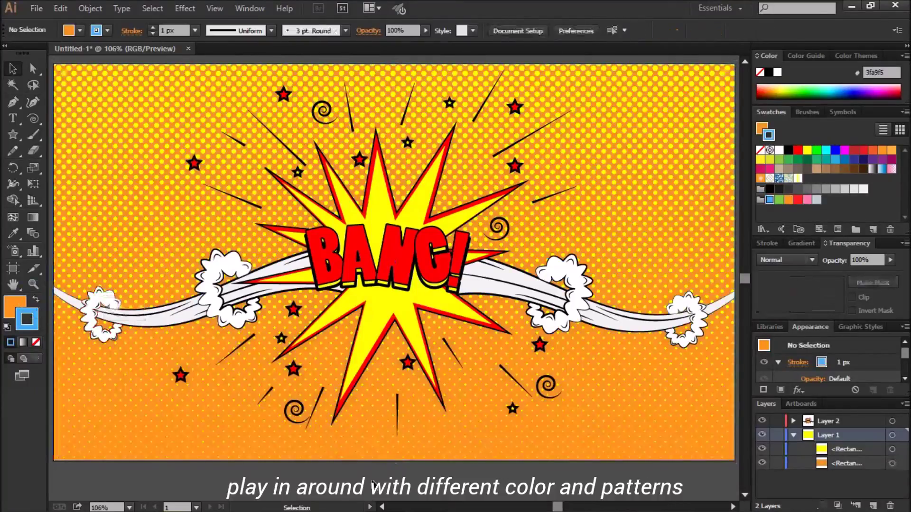
{"action": "key", "text": "f"}
{"action": "key", "text": "f"}
{"action": "key", "text": "ctrl+0"}
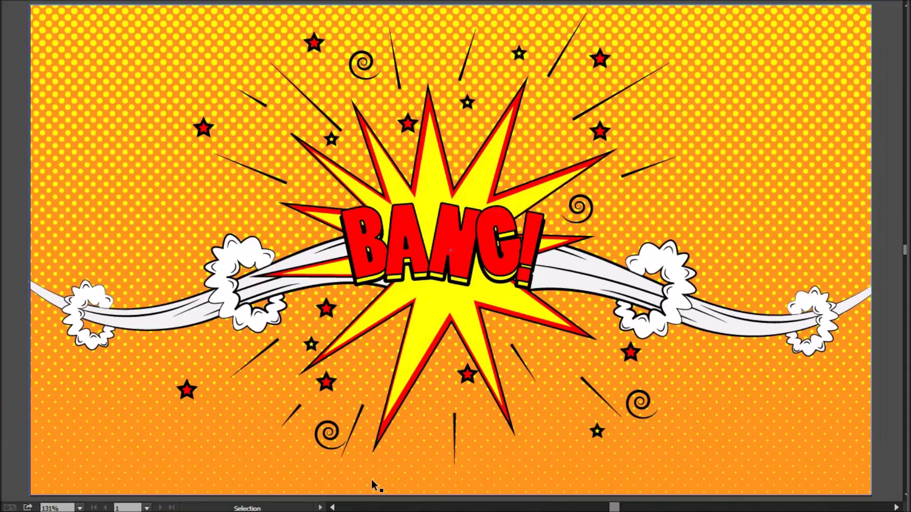